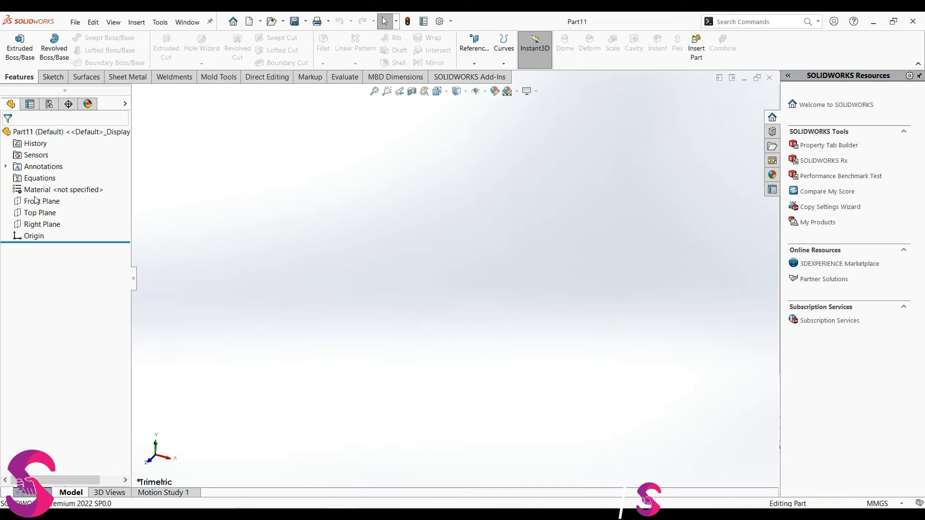
Start a sketch on the Front Plane and draw a 50 mm diameter circle centred on the origin.
click(35, 200)
click(50, 189)
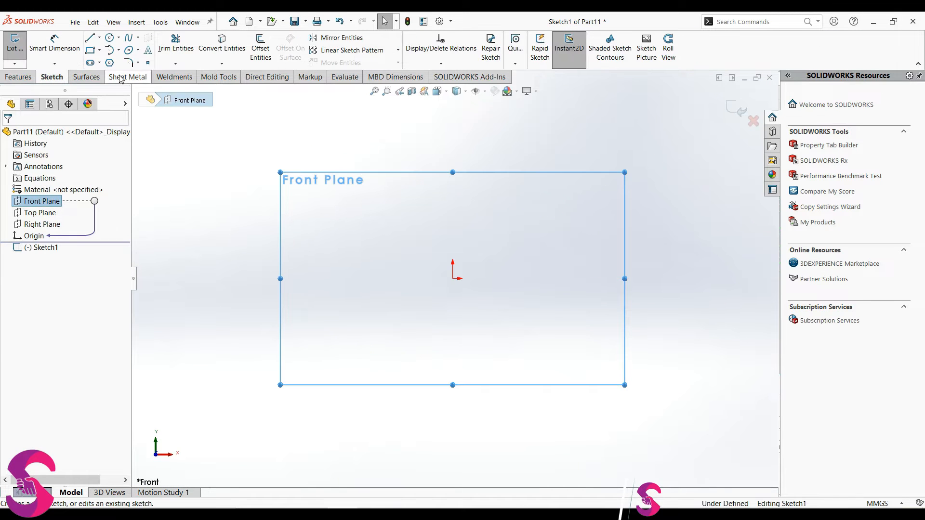
click(110, 38)
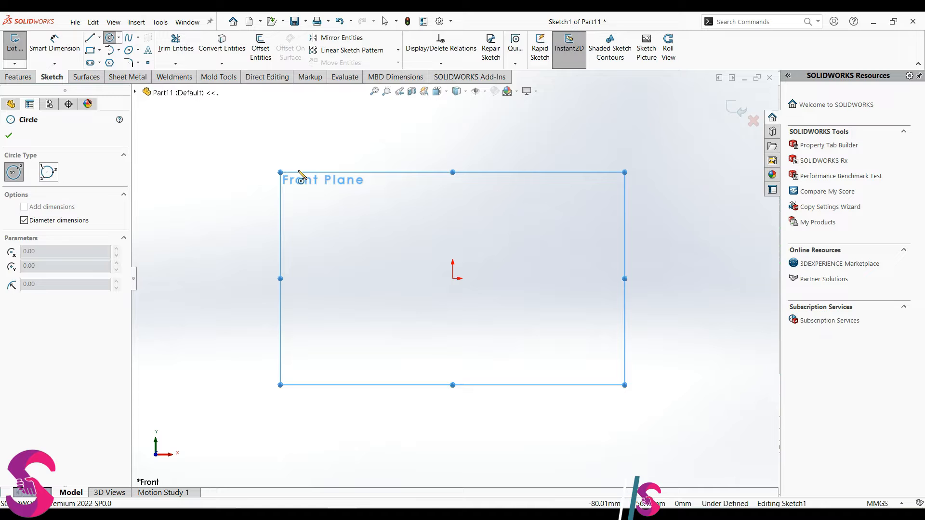
click(453, 278)
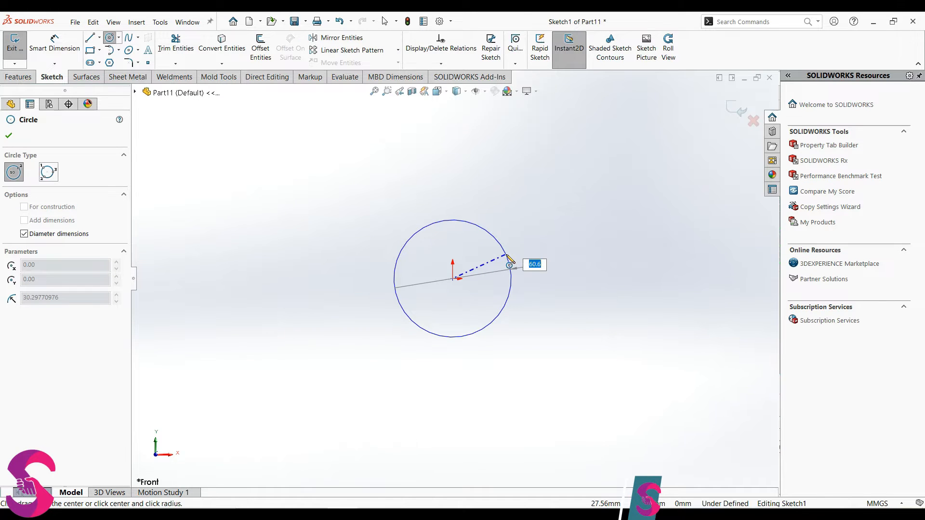
text(5)
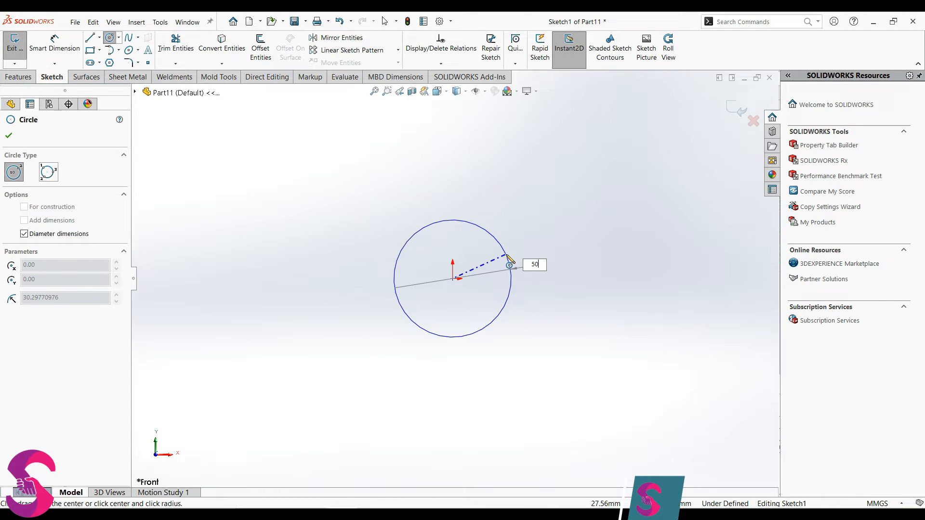
text(0)
key(Return)
Add a concentric 30 mm diameter circle centred on the origin.
click(453, 279)
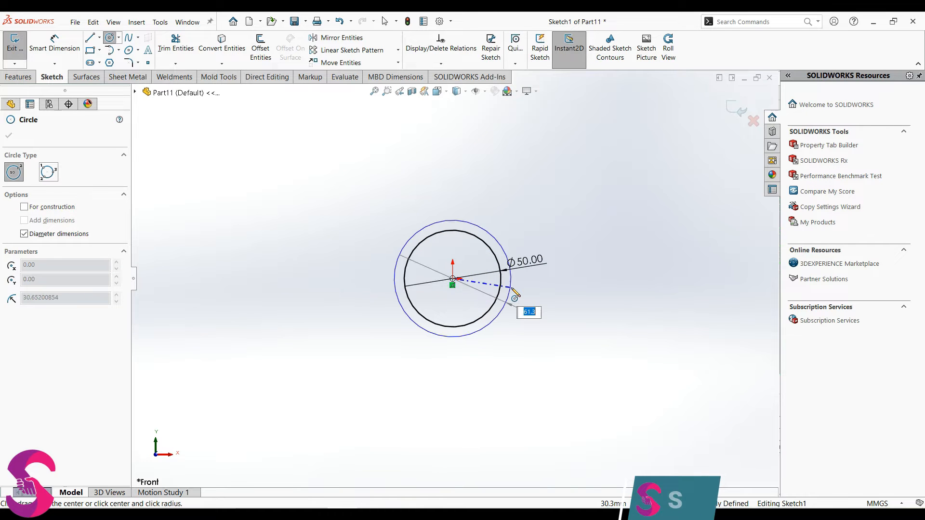
text(30)
key(Return)
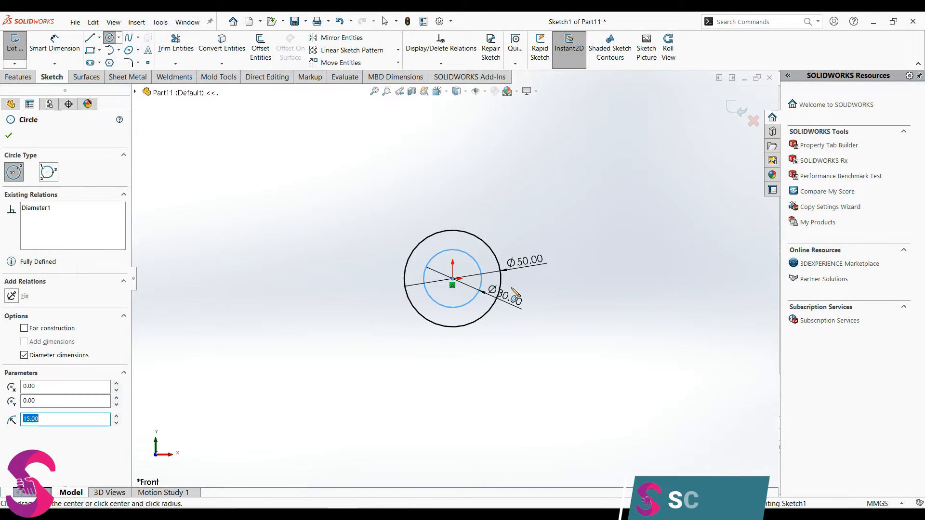
scroll(489, 302, up, 3)
scroll(489, 316, down, 3)
Draw a vertical line about 51 mm down from the outer circle's lowest point, followed by an 85 mm horizontal line to the right.
click(90, 39)
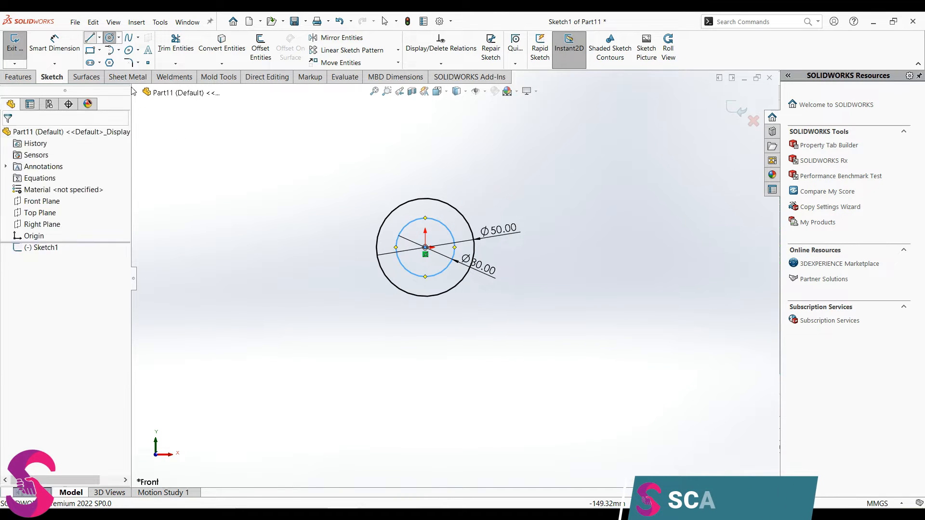
scroll(451, 291, up, 1)
scroll(444, 303, down, 3)
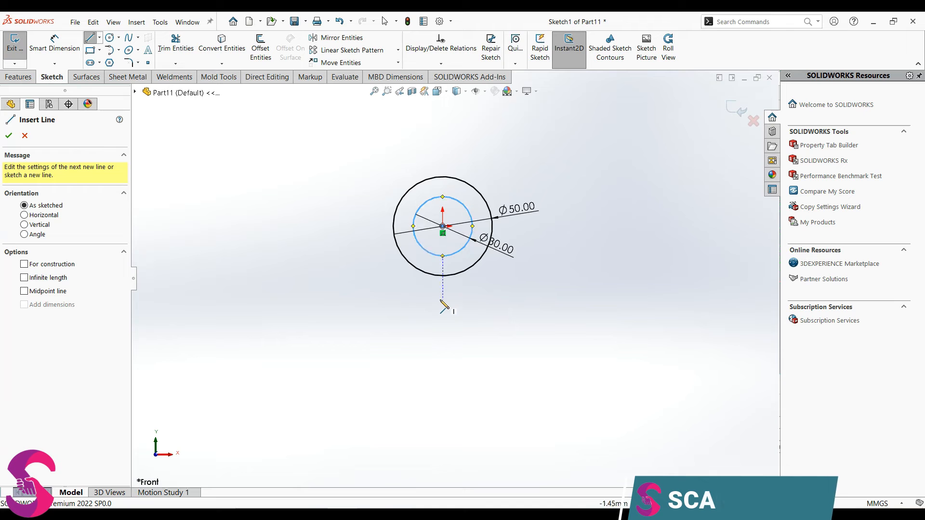
click(444, 271)
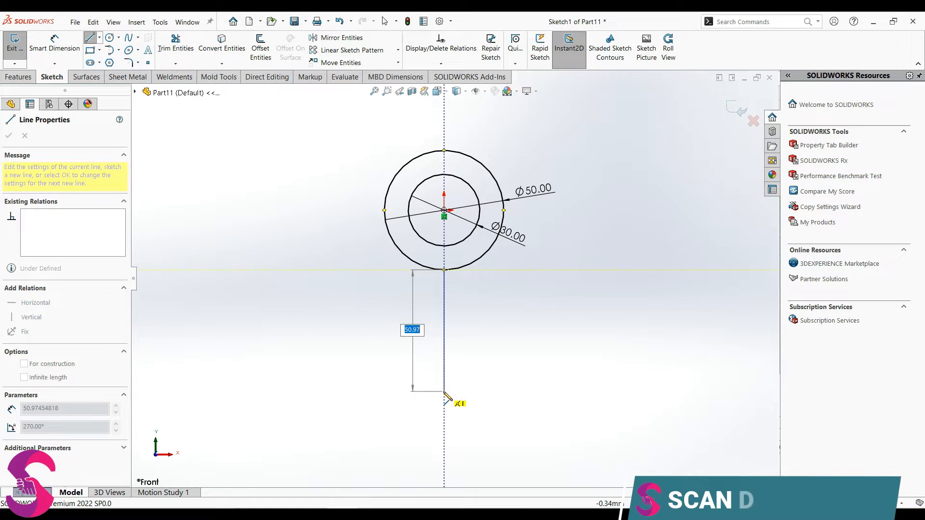
click(444, 392)
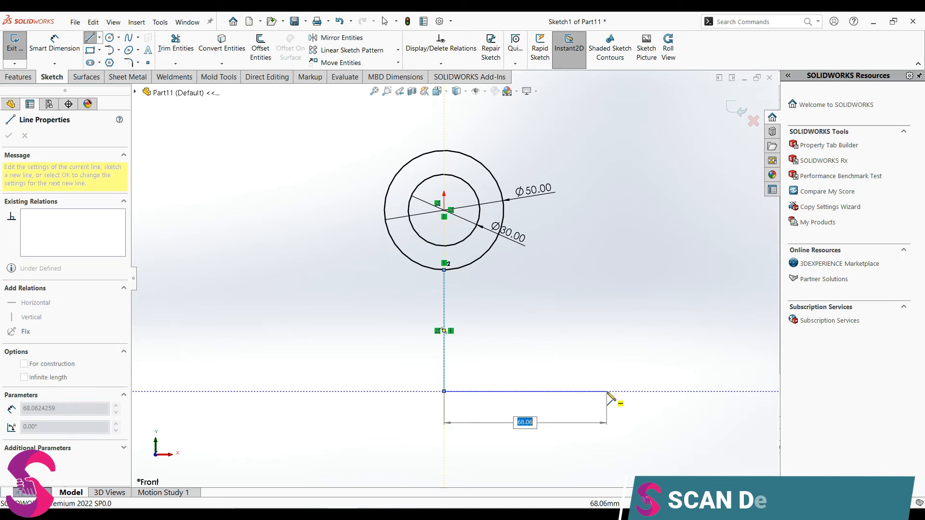
text(85)
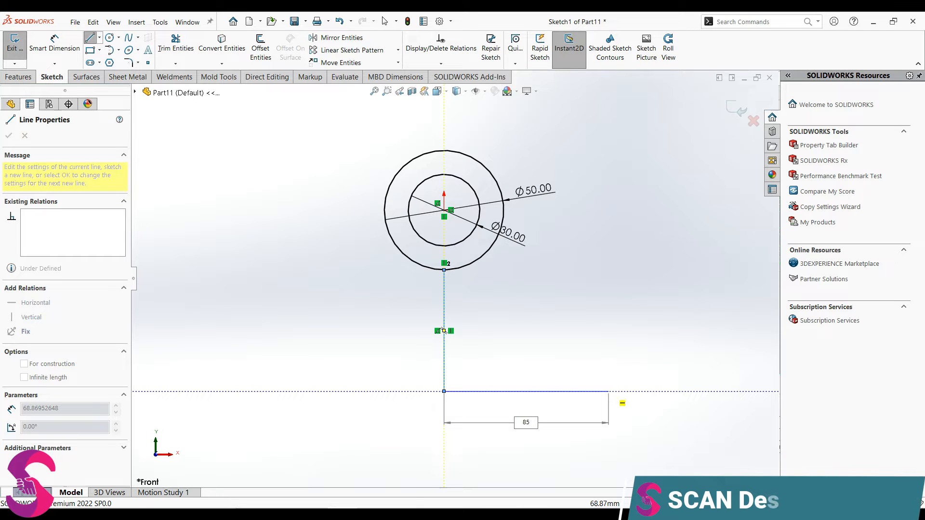
key(Return)
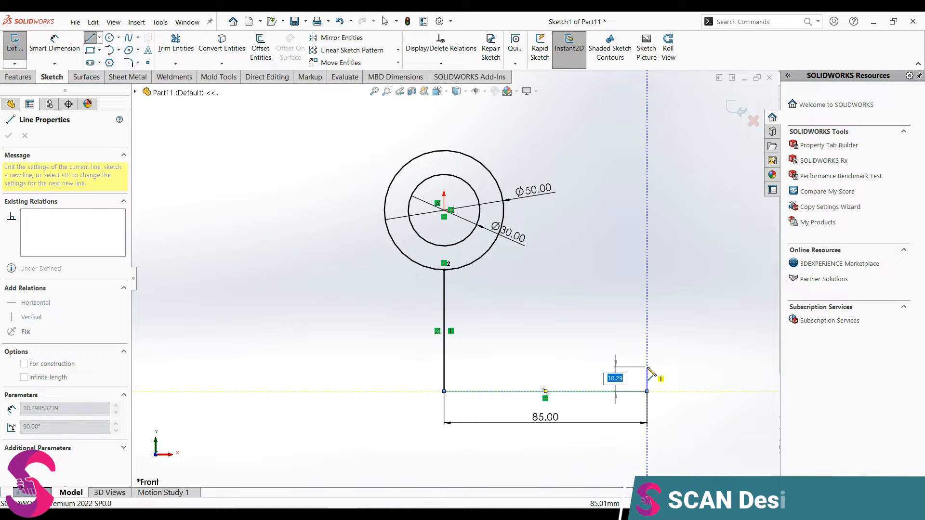
Continue the outline with a 10 mm line up, a line back left, and a vertical line up to the outer circle's right quadrant.
text(10)
key(Return)
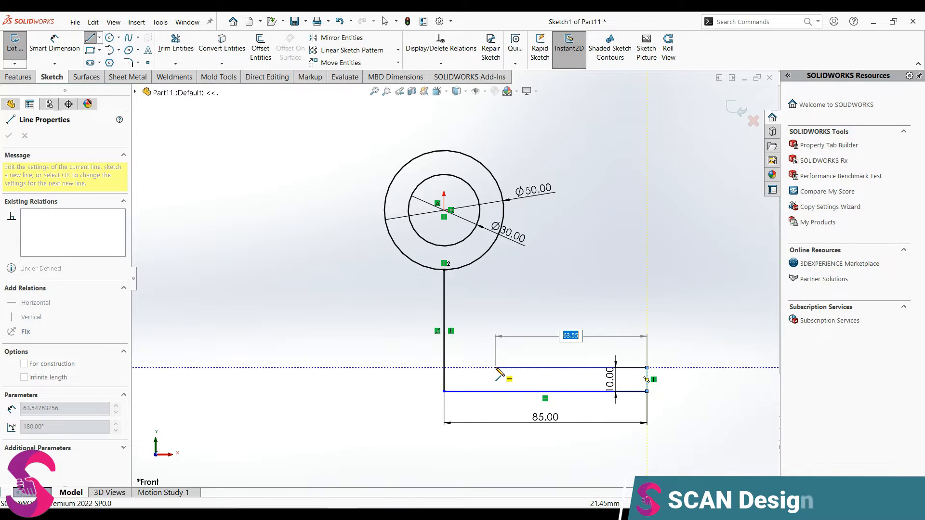
click(504, 368)
click(504, 211)
key(Escape)
Dimension the vertical distance from the origin to the foot's upper edge as 60 mm.
right_drag(556, 337, 553, 275)
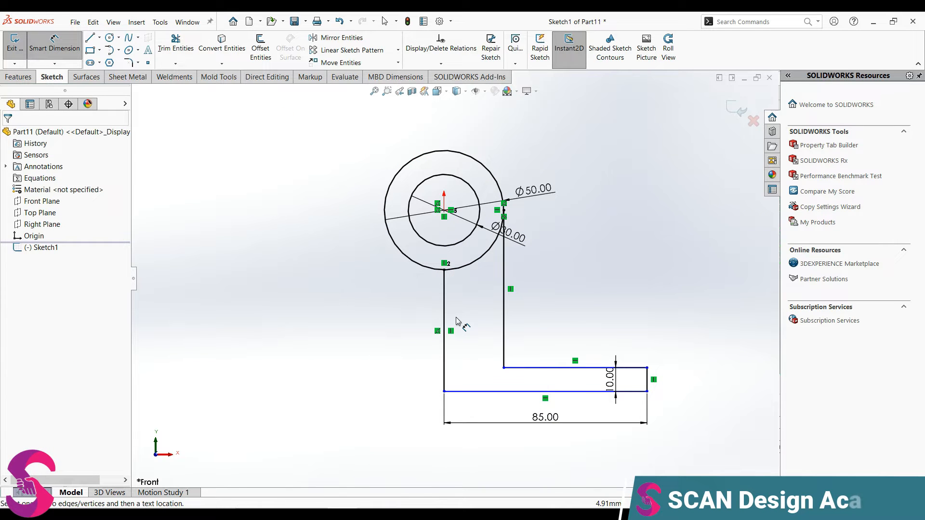
click(445, 211)
click(526, 367)
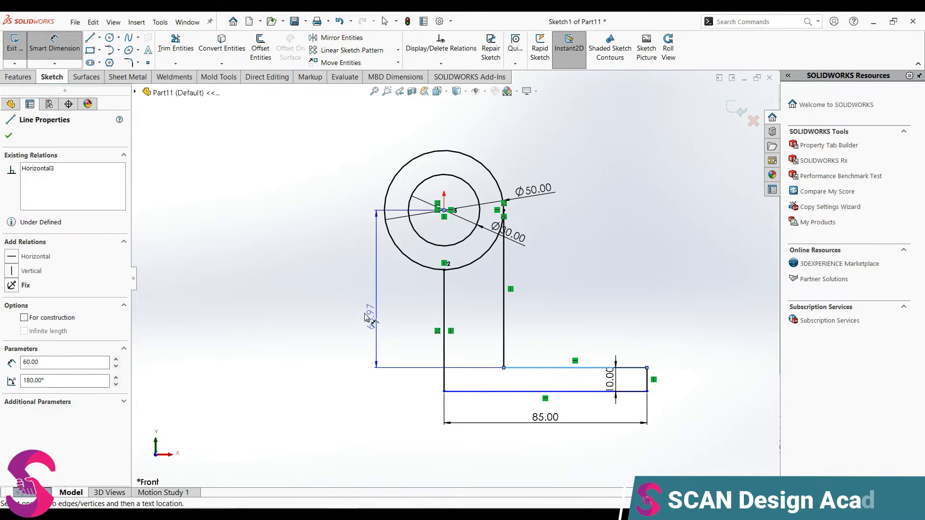
click(363, 314)
text(60)
key(Return)
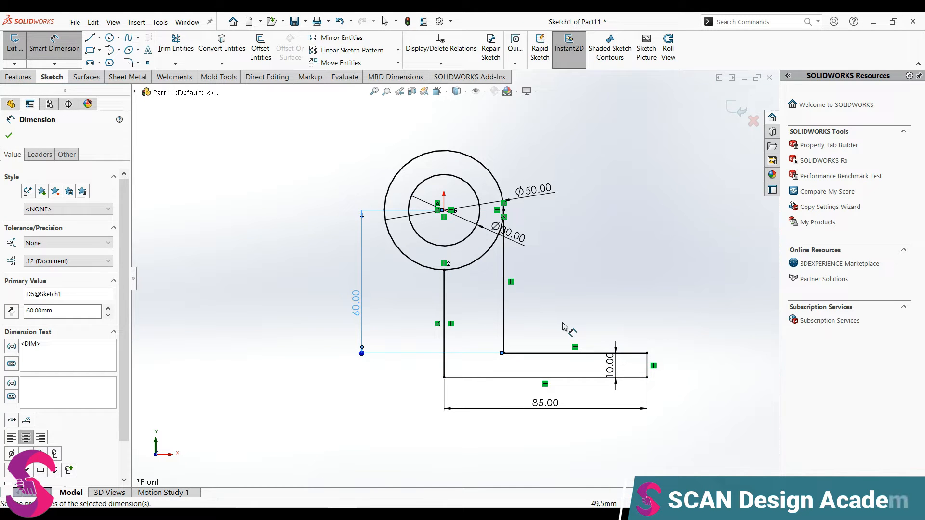
Trim the outer circle's lower-right quarter arc between the two vertical lines, keeping it as construction geometry.
scroll(599, 322, down, 2)
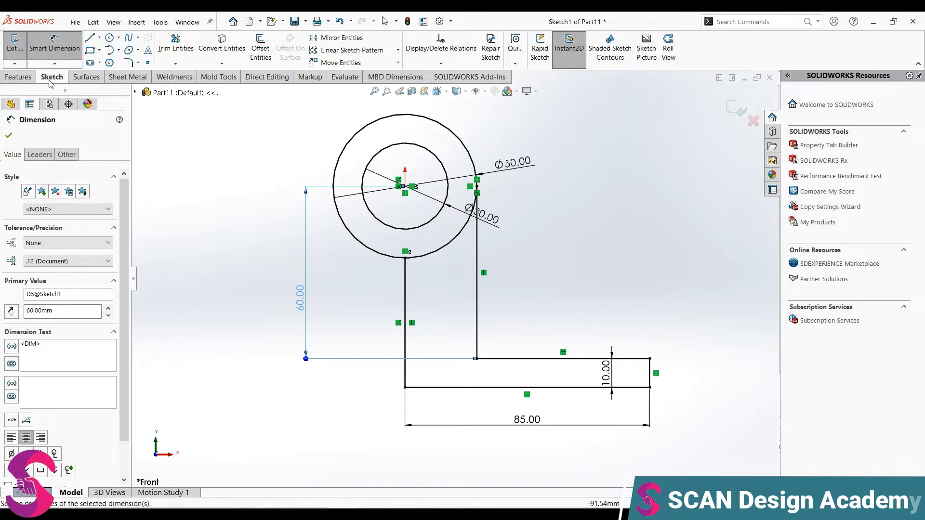
click(175, 44)
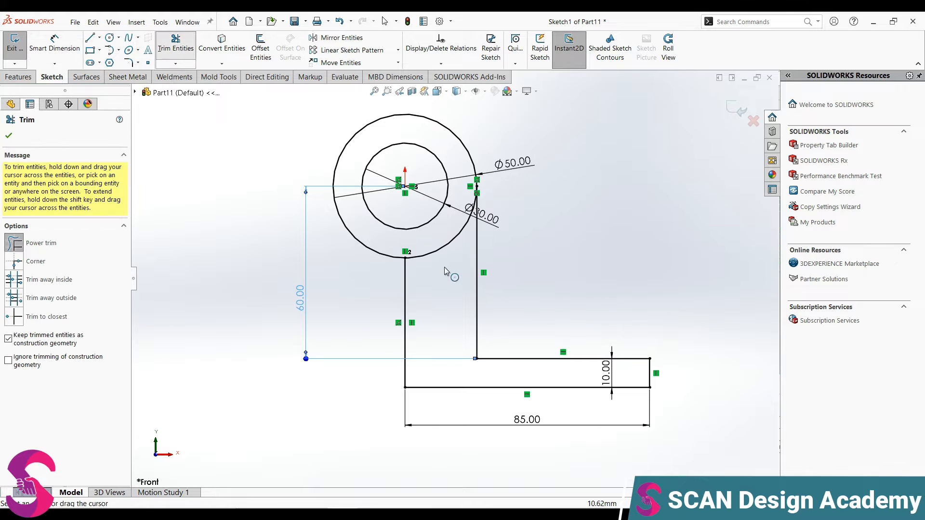
drag(441, 276, 420, 240)
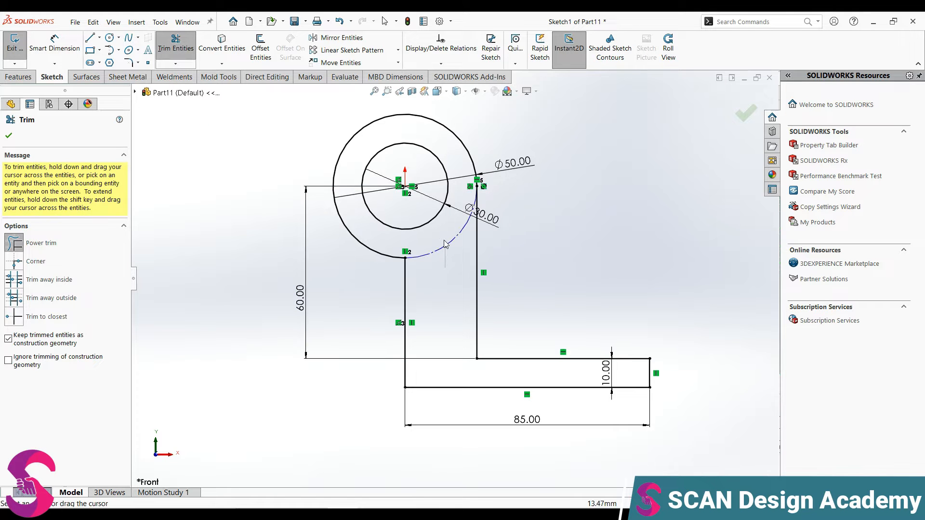
click(9, 135)
Draw a vertical dividing line across the foot between its upper and lower edges.
click(90, 38)
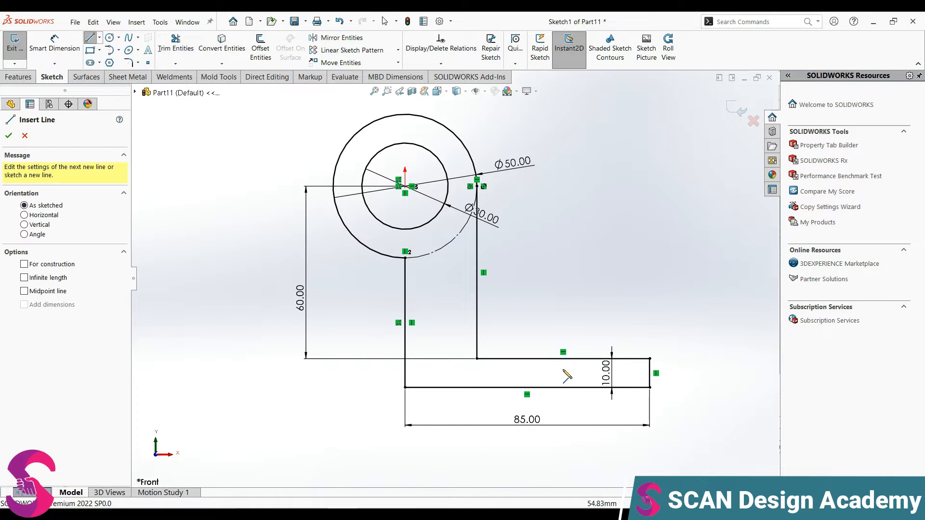
click(537, 358)
click(537, 388)
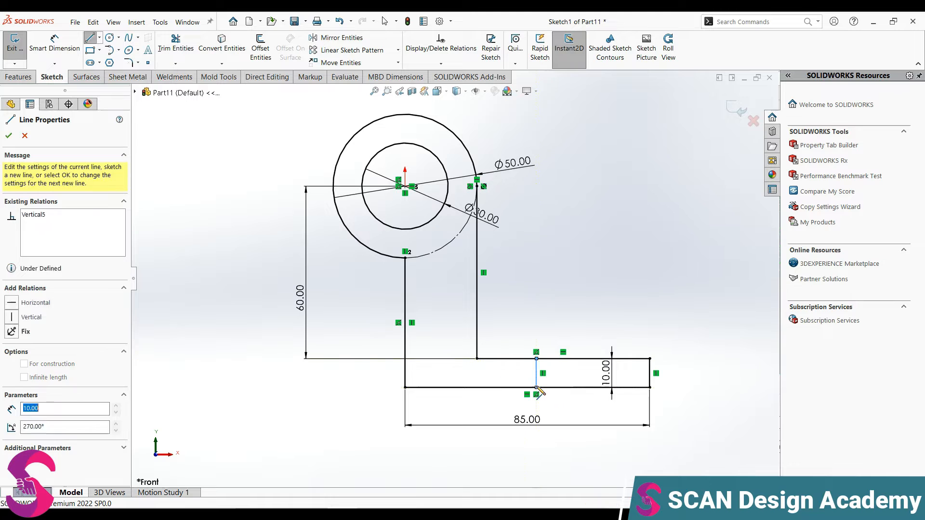
key(Escape)
Dimension the dividing line 40 mm from the foot's right end.
right_drag(568, 348, 568, 328)
click(537, 375)
click(649, 375)
click(601, 343)
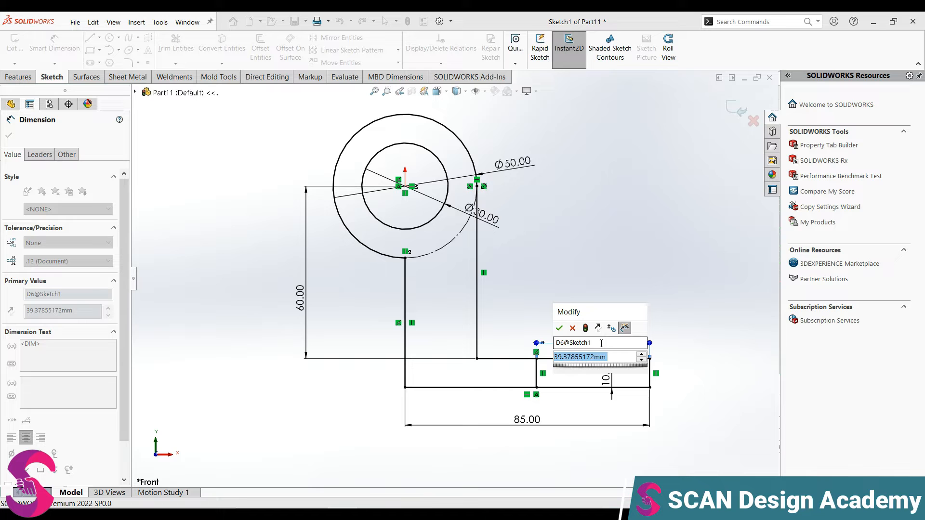
text(40)
key(Return)
key(Escape)
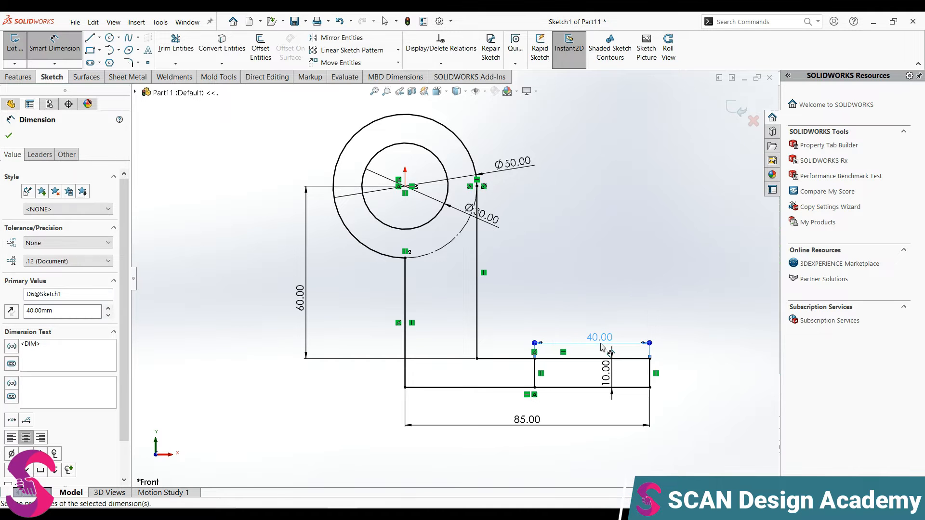
click(9, 104)
click(18, 78)
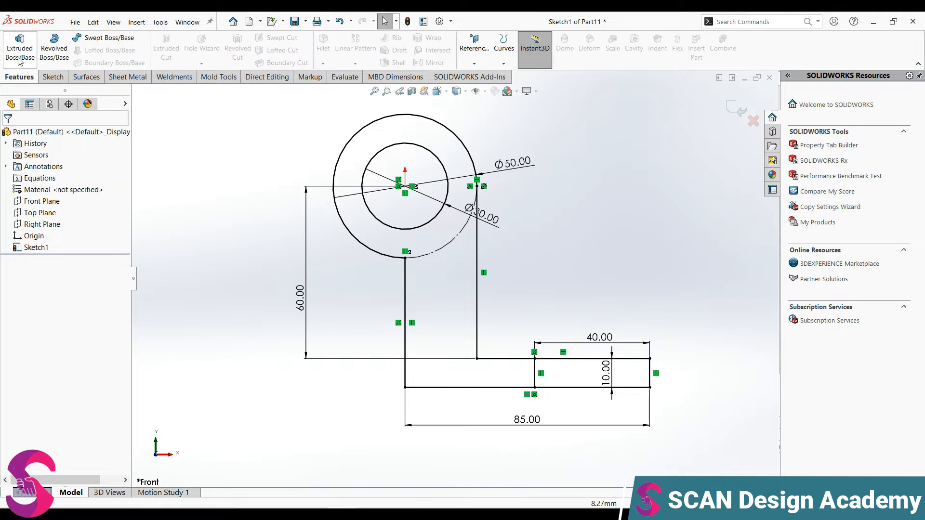
click(19, 48)
scroll(481, 300, up, 3)
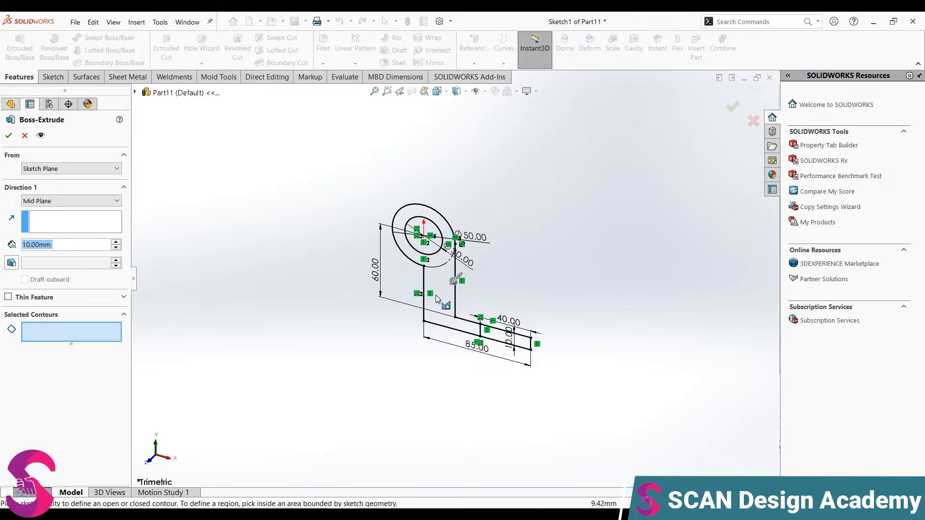
click(440, 302)
click(506, 338)
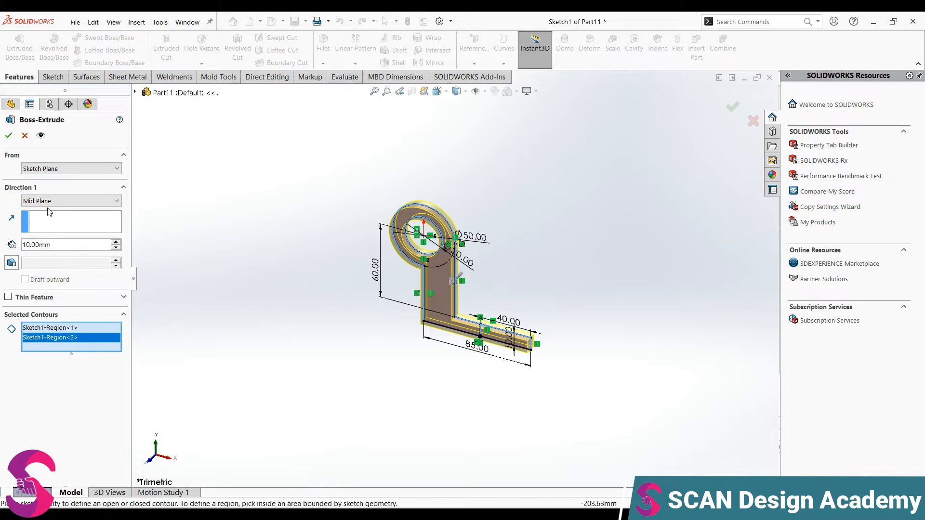
right_click(62, 341)
click(86, 357)
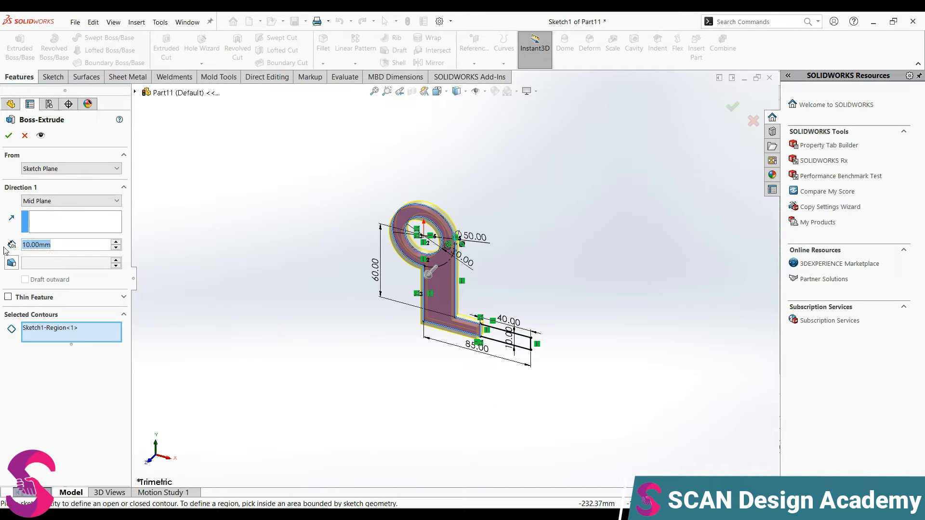
text(20)
key(Return)
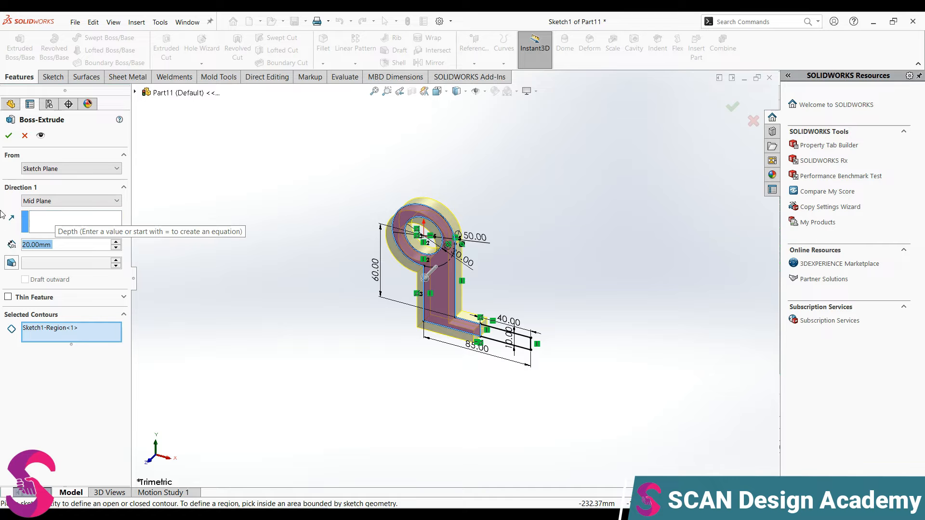
click(25, 135)
In the front view, draw a perimeter circle about 69 mm in diameter, tangent to the right vertical line and the foot's upper edge.
key(space)
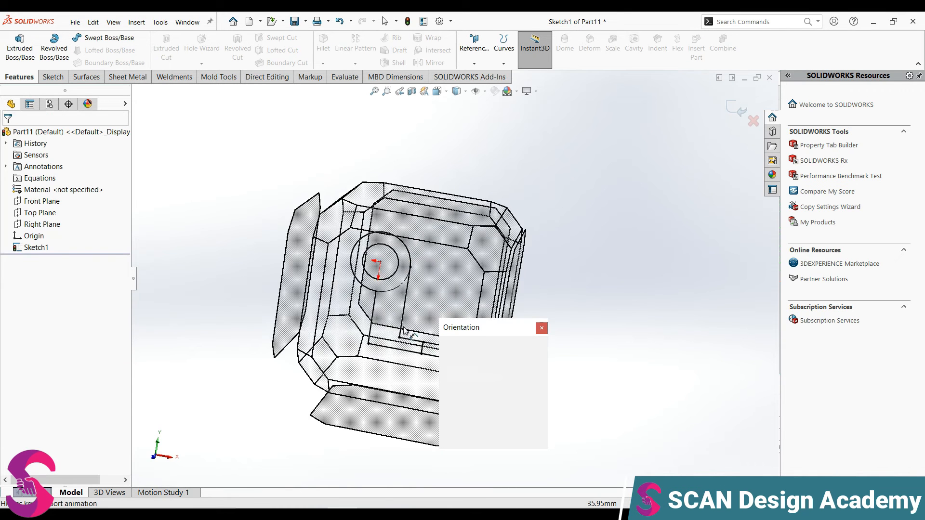
key(ctrl+1)
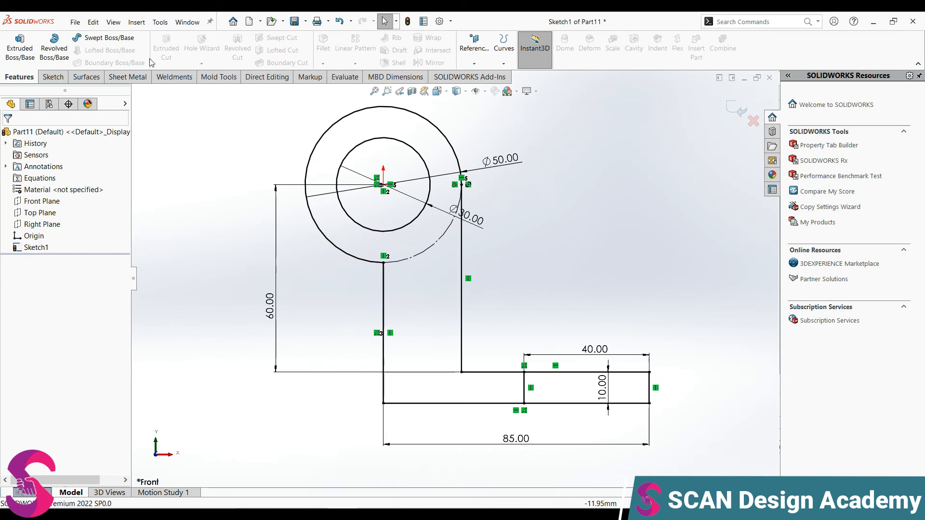
click(52, 76)
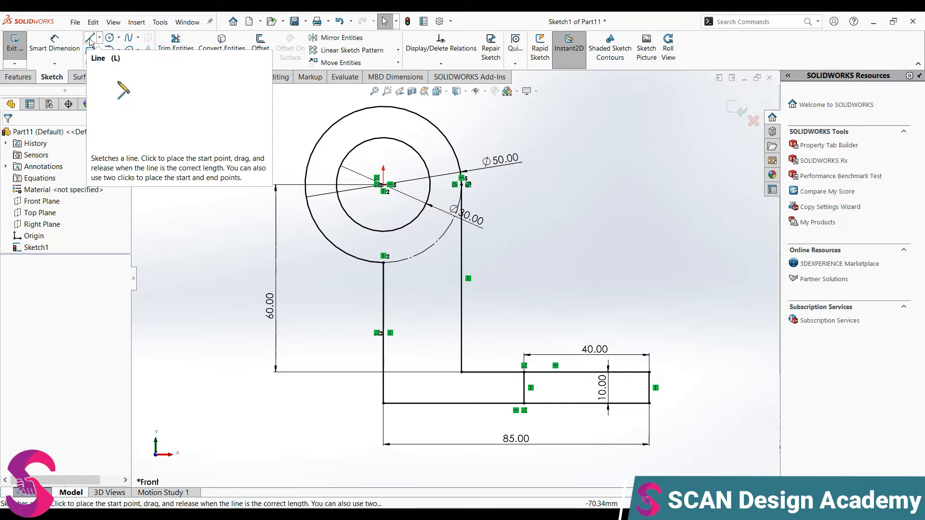
click(110, 37)
click(54, 171)
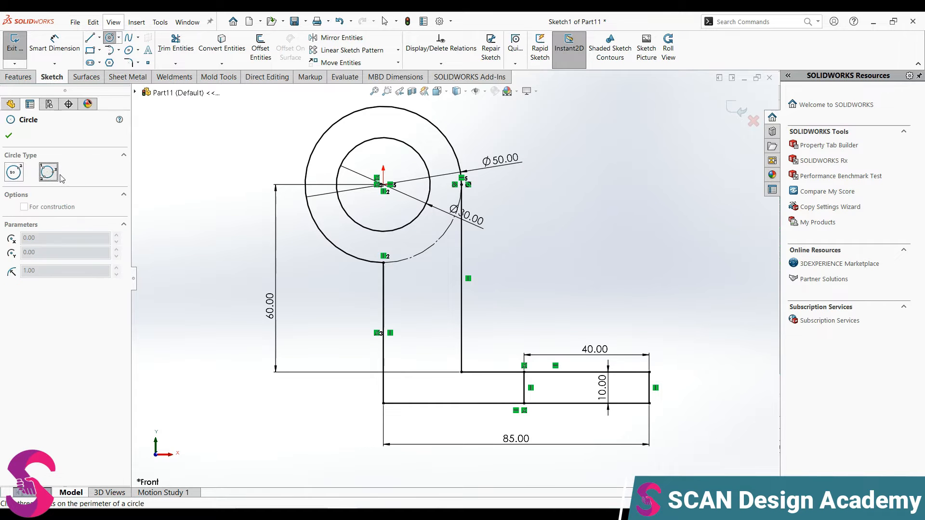
click(462, 246)
click(577, 373)
click(677, 247)
Dimension the tangent circle's diameter as 120 mm.
right_drag(712, 324, 709, 292)
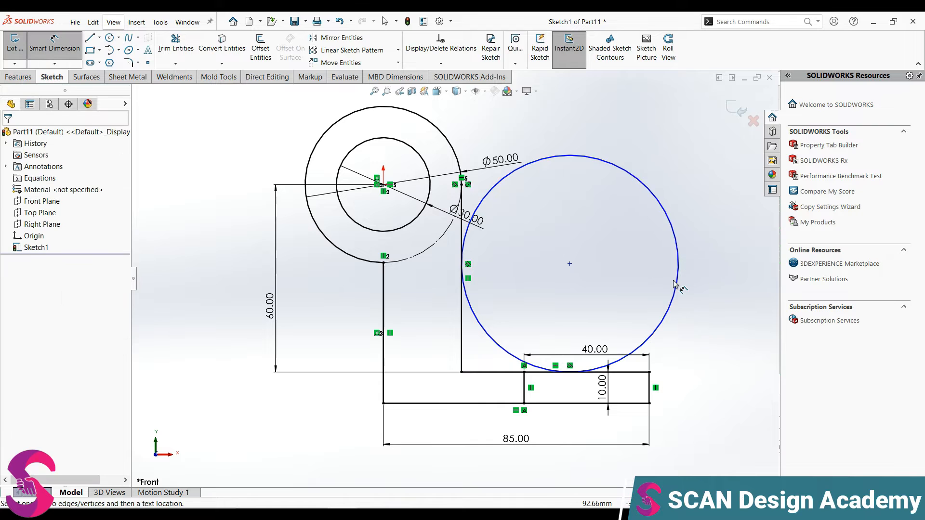
click(675, 285)
click(719, 293)
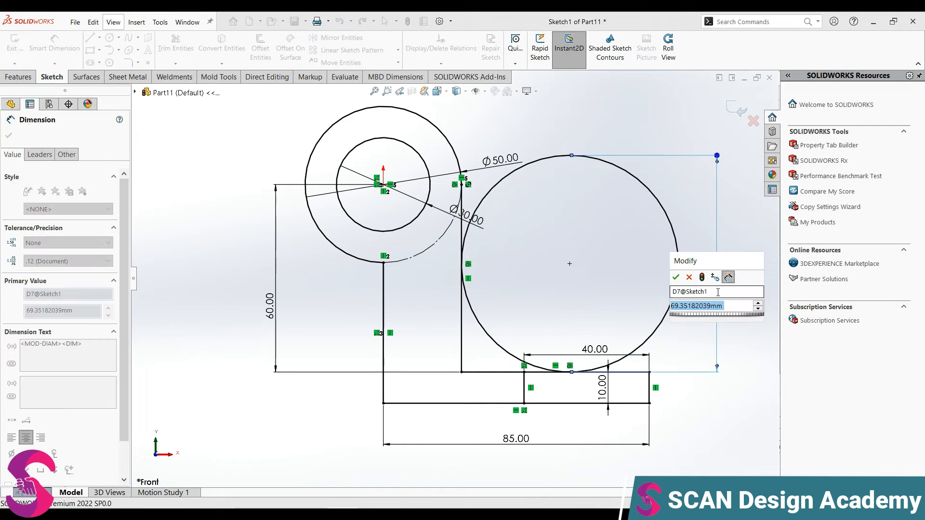
text(120)
key(Return)
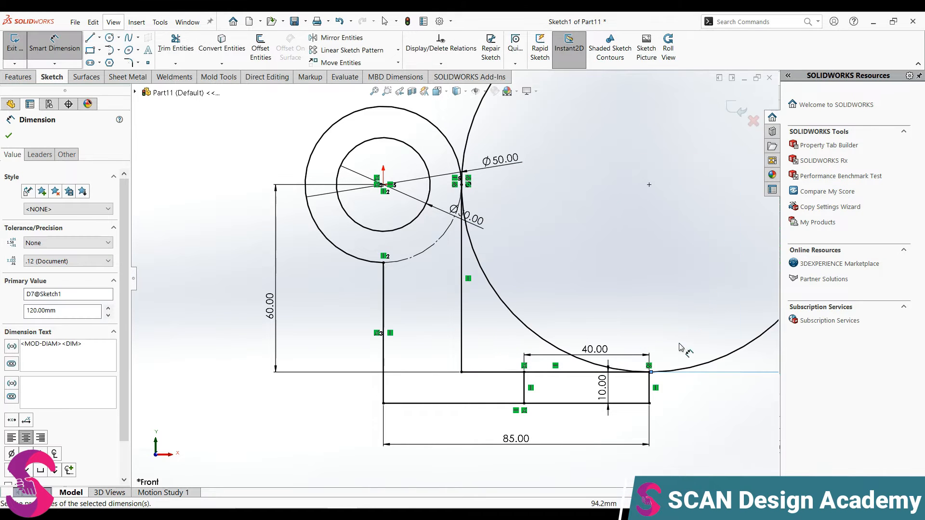
key(z)
scroll(598, 269, down, 1)
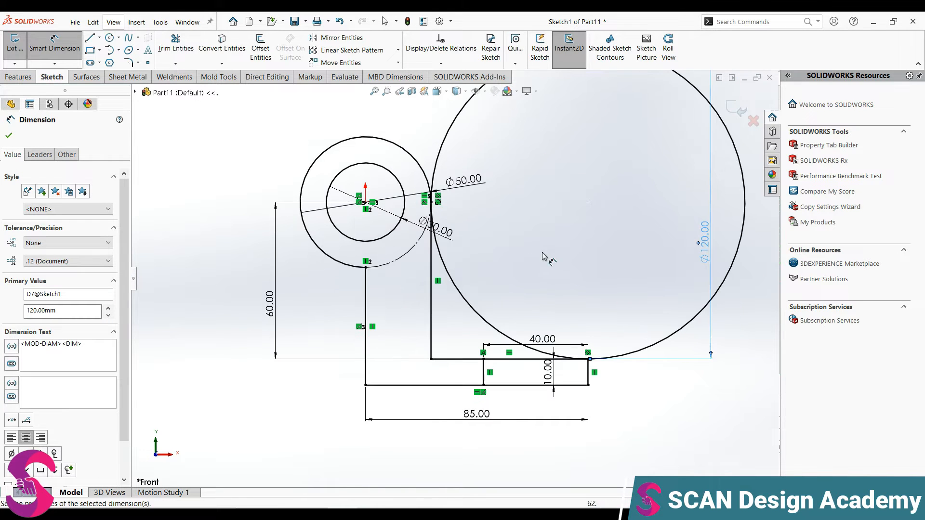
click(175, 46)
drag(451, 148, 477, 183)
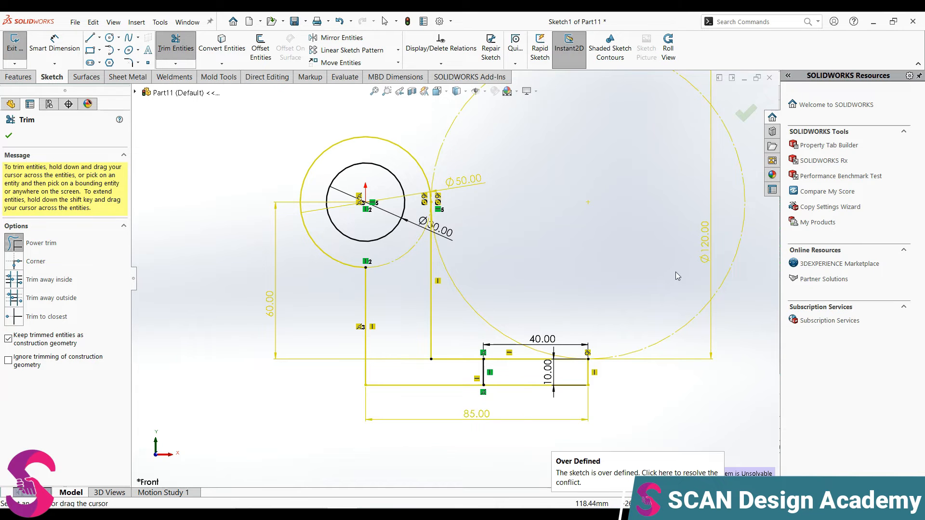
key(Escape)
drag(706, 244, 675, 244)
key(Delete)
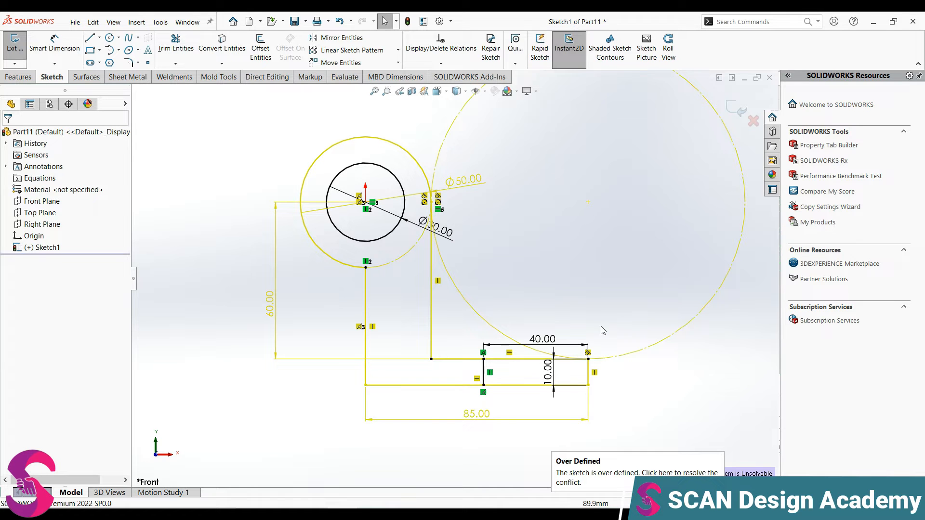
key(ctrl+z)
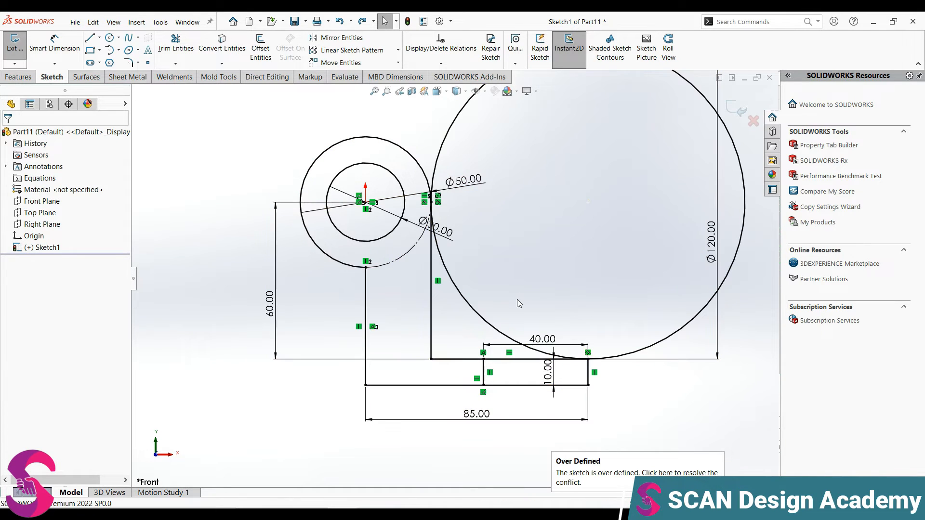
Trim away the outer portion of the 120 mm circle without keeping trimmed entities as construction geometry, leaving the arc between web and foot.
click(176, 45)
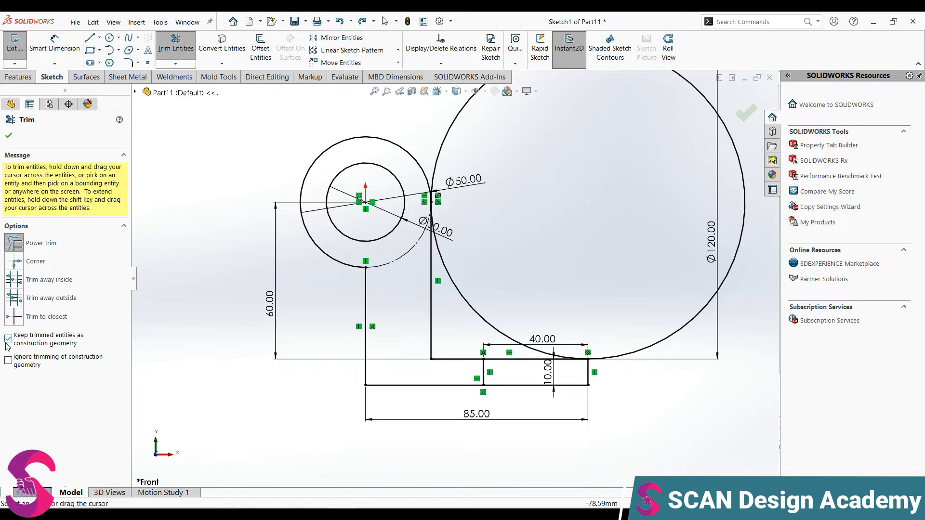
drag(688, 355, 658, 286)
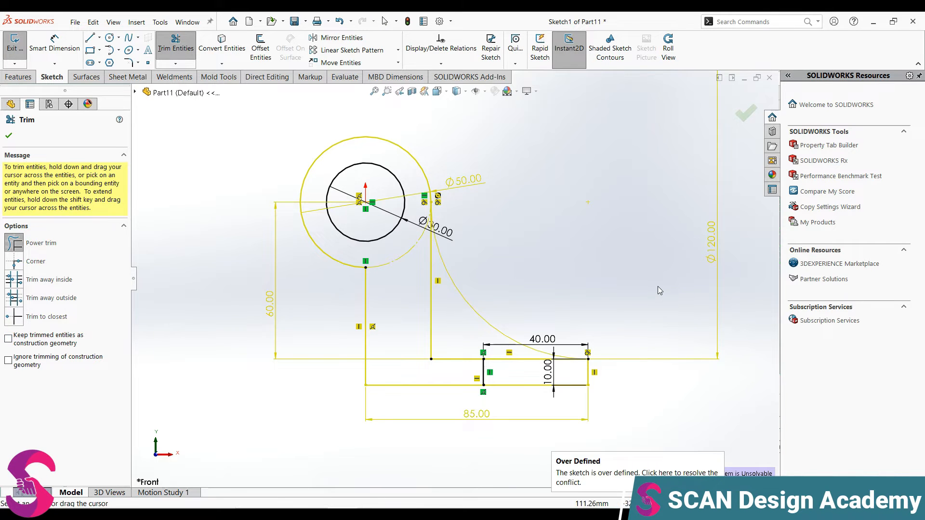
key(Escape)
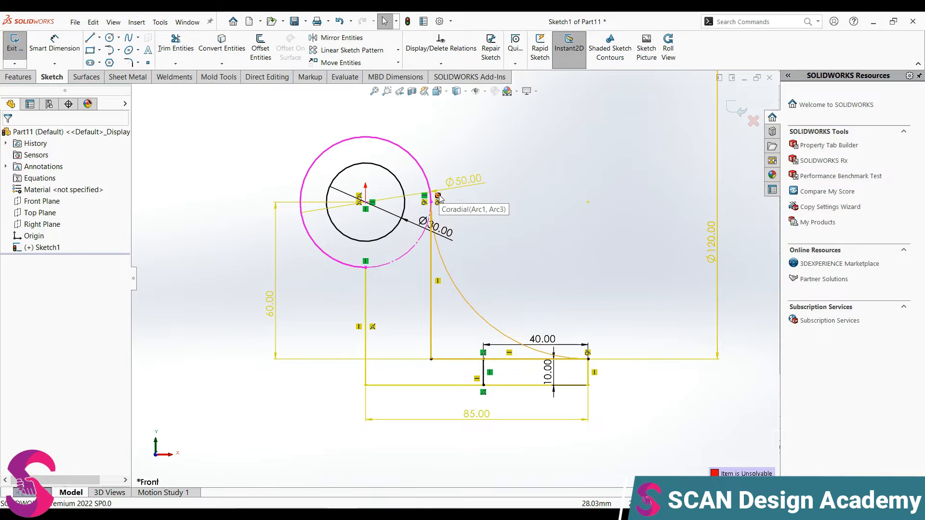
Delete the 120 mm diameter dimension and the arc's tangent relation at the foot's right end.
drag(718, 251, 647, 262)
key(Delete)
click(589, 354)
key(Delete)
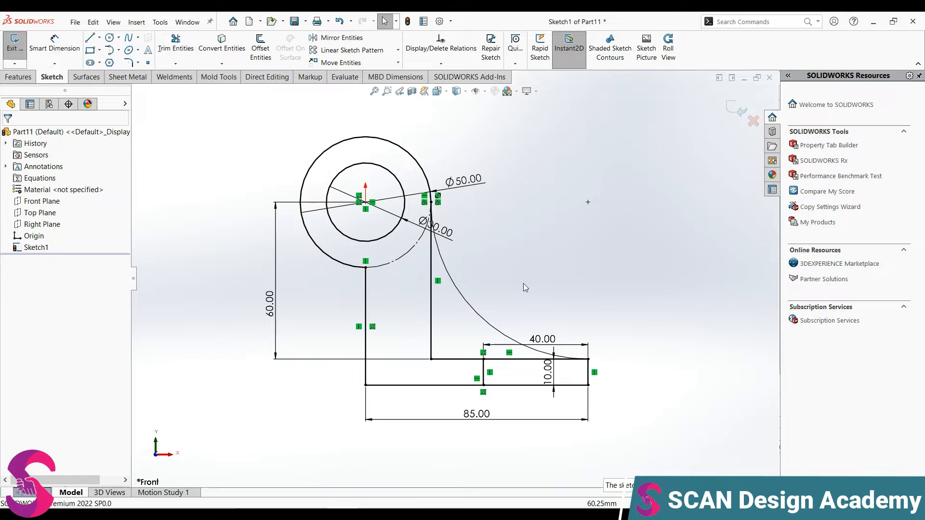
Add a 10 mm sketch fillet to the inner corner between the web and the foot.
scroll(490, 296, up, 3)
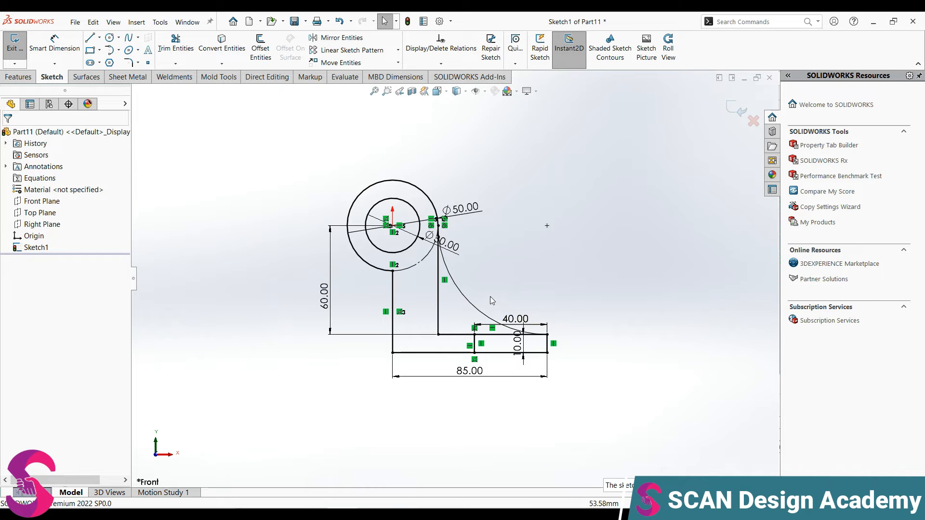
scroll(491, 296, down, 3)
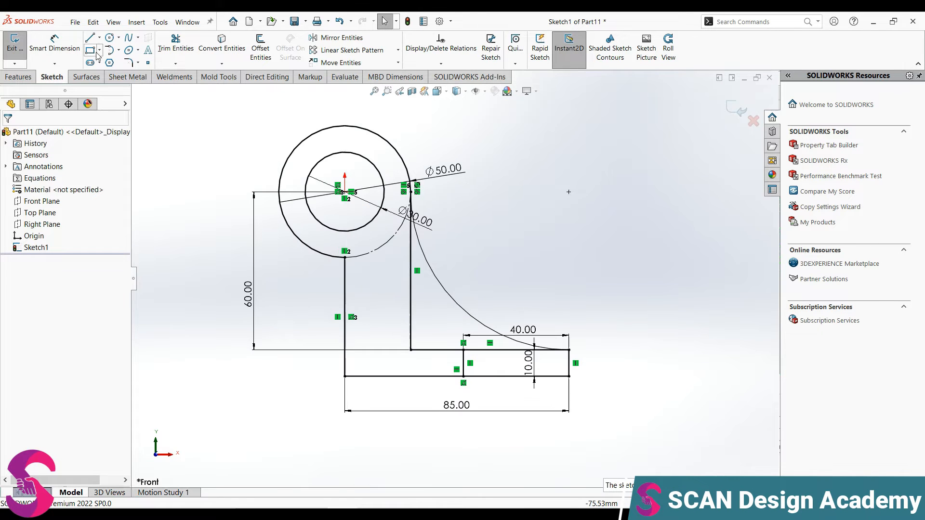
click(128, 62)
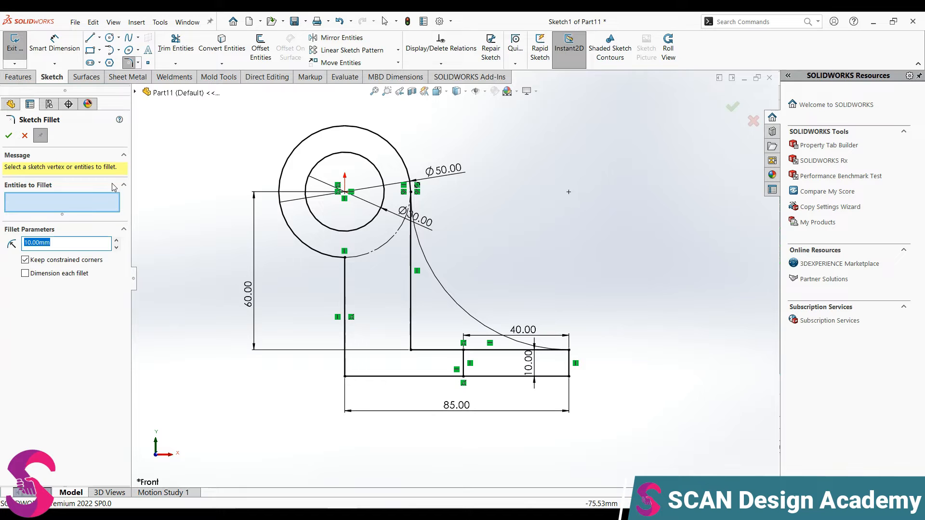
click(411, 349)
click(8, 137)
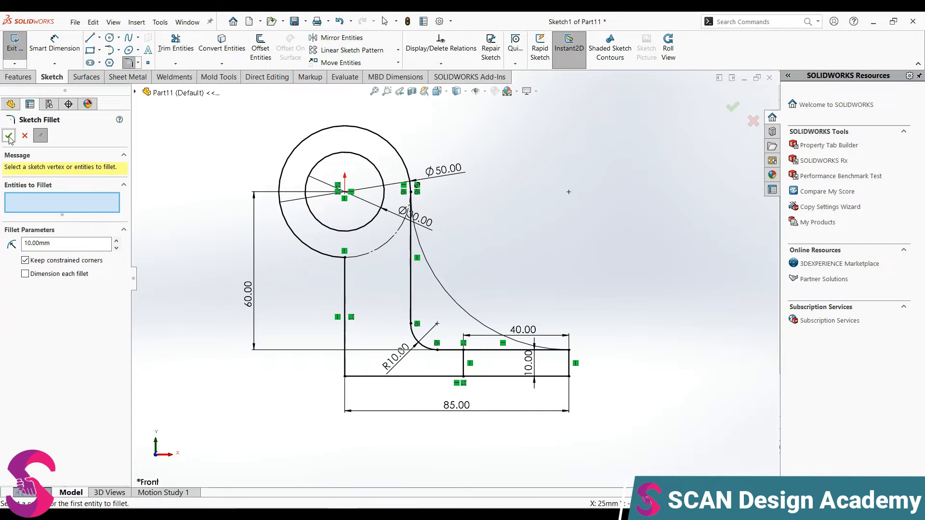
click(25, 135)
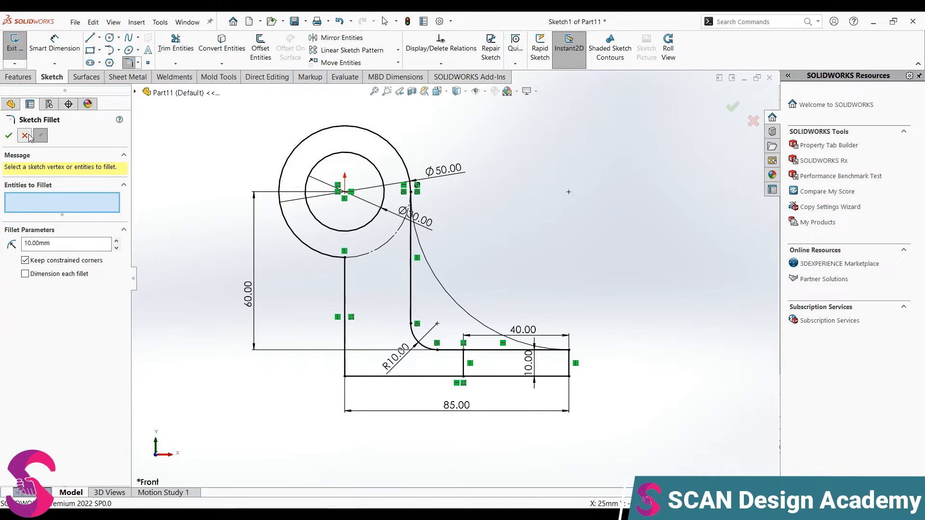
Extrude the region of the ring, web and short foot section 20 mm using Mid Plane.
click(19, 77)
click(21, 57)
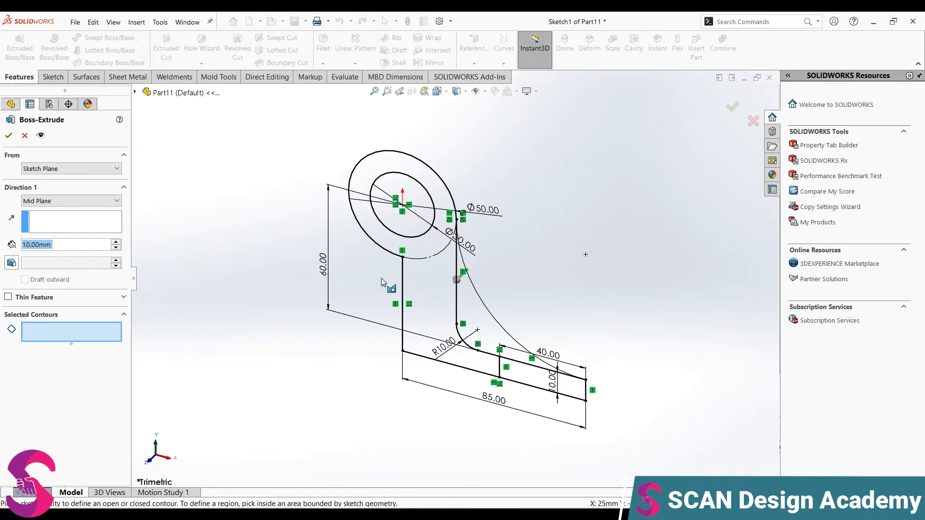
click(418, 276)
text(20)
key(Return)
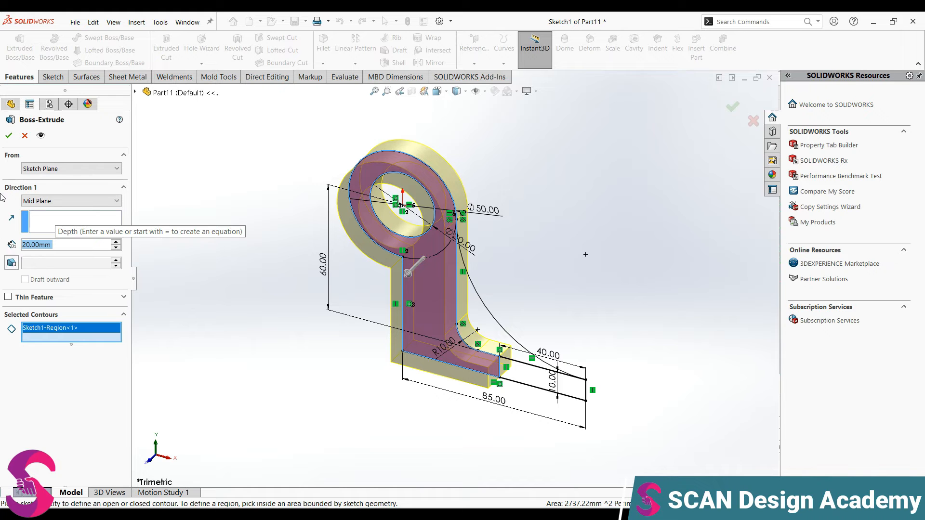
click(7, 137)
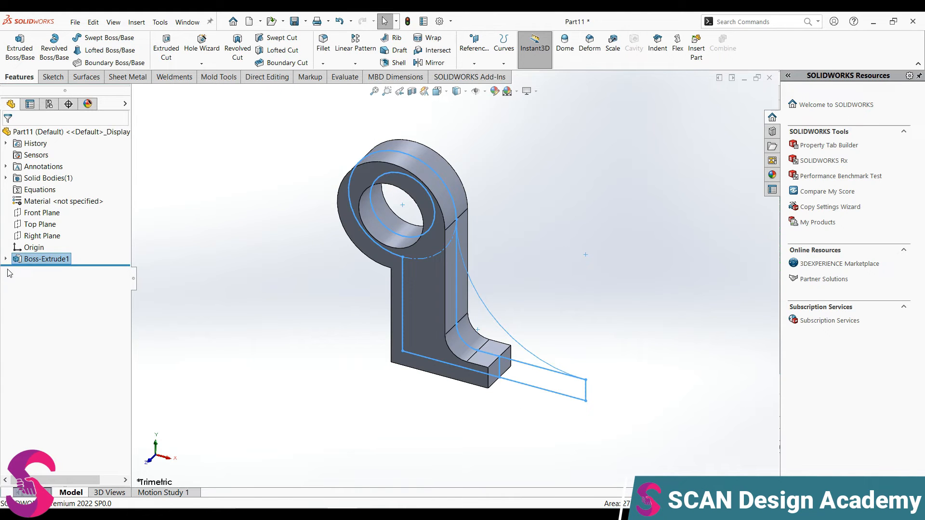
Extrude the foot's 40 mm long end region from Sketch1 by 70 mm using Mid Plane, merged with the body.
click(33, 270)
click(23, 53)
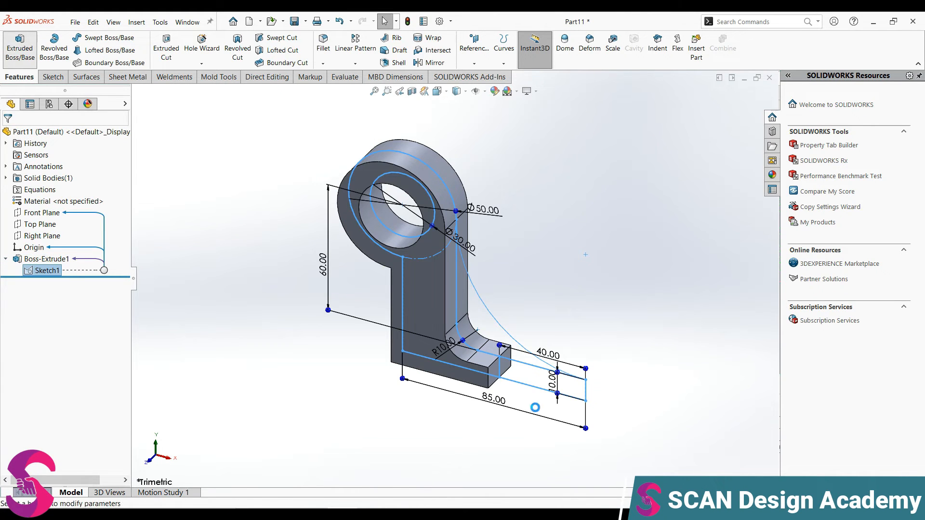
click(541, 381)
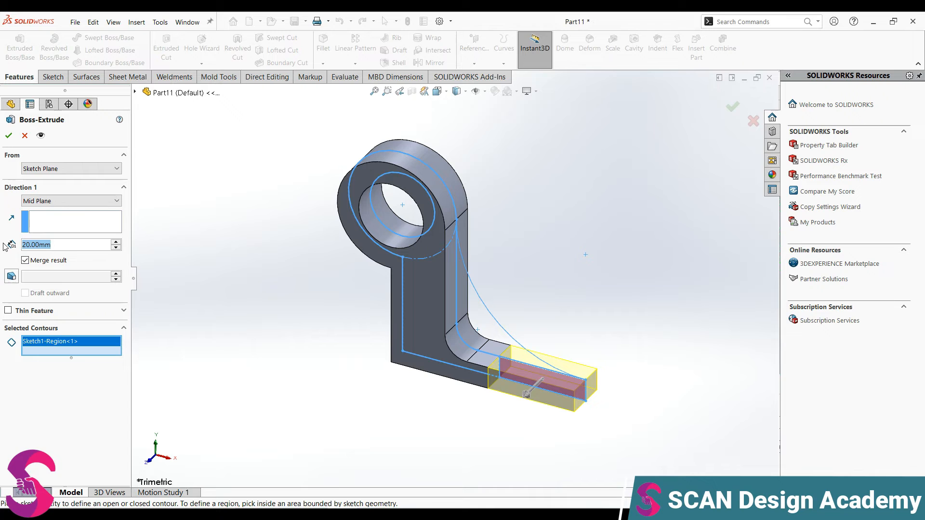
text(70)
key(Return)
click(10, 136)
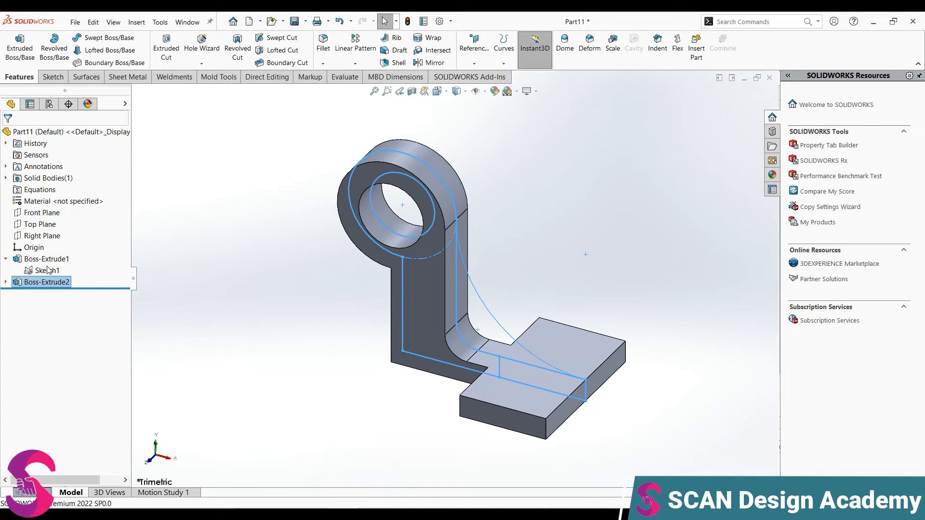
Extrude the curved rib region between the web and the foot 8 mm using Mid Plane, merged with the body.
click(47, 271)
click(27, 62)
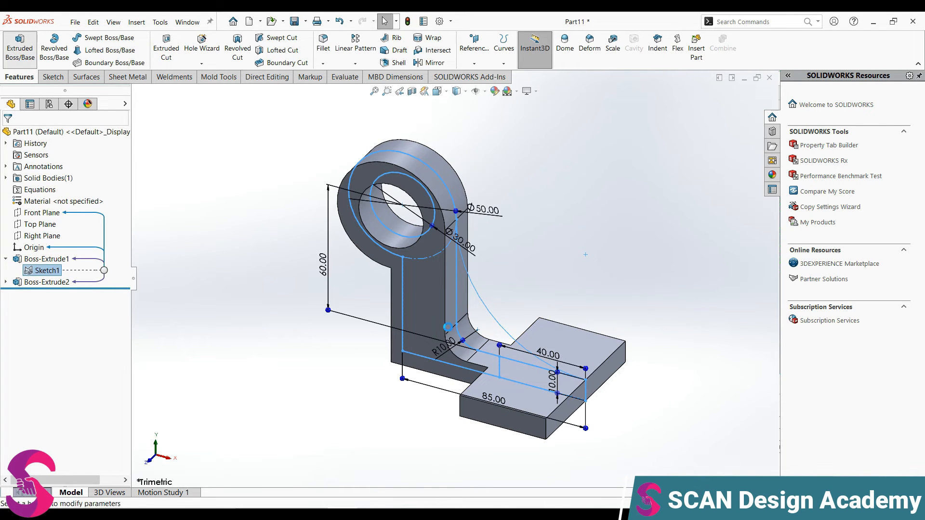
click(487, 330)
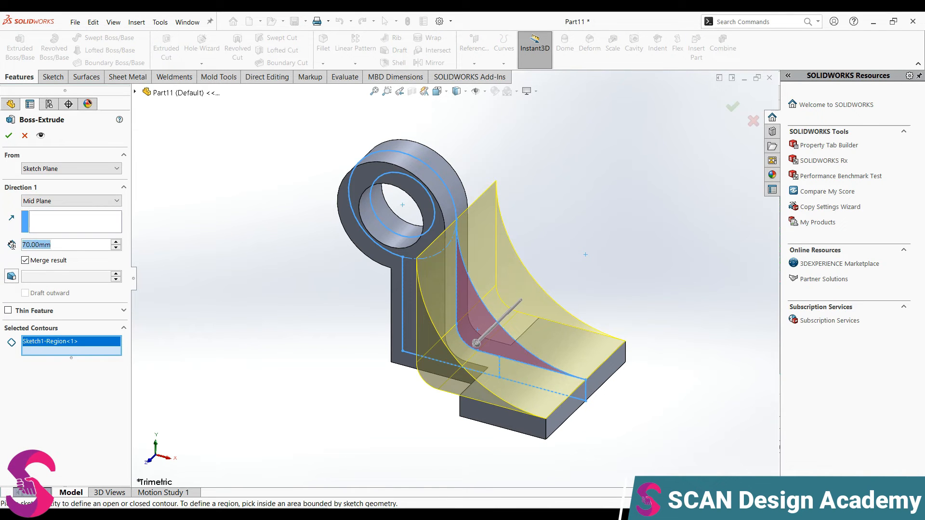
text(8)
key(Return)
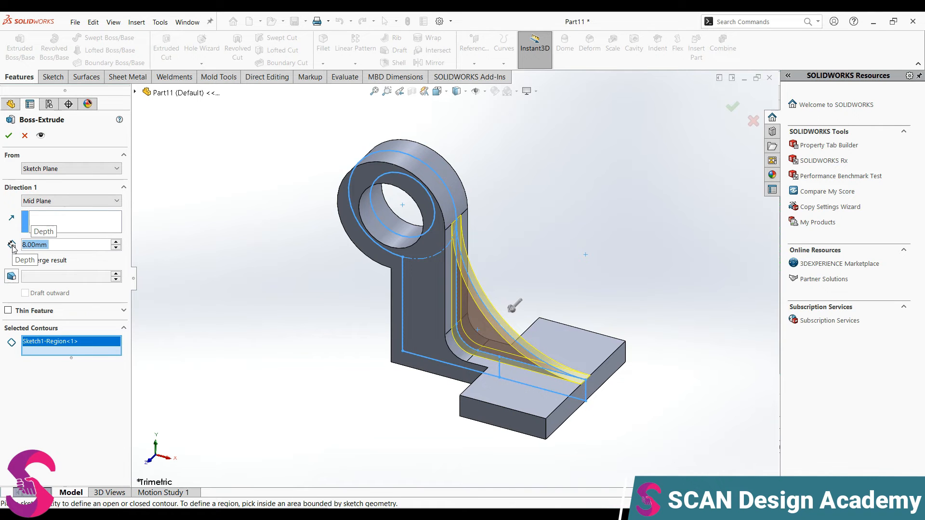
click(9, 136)
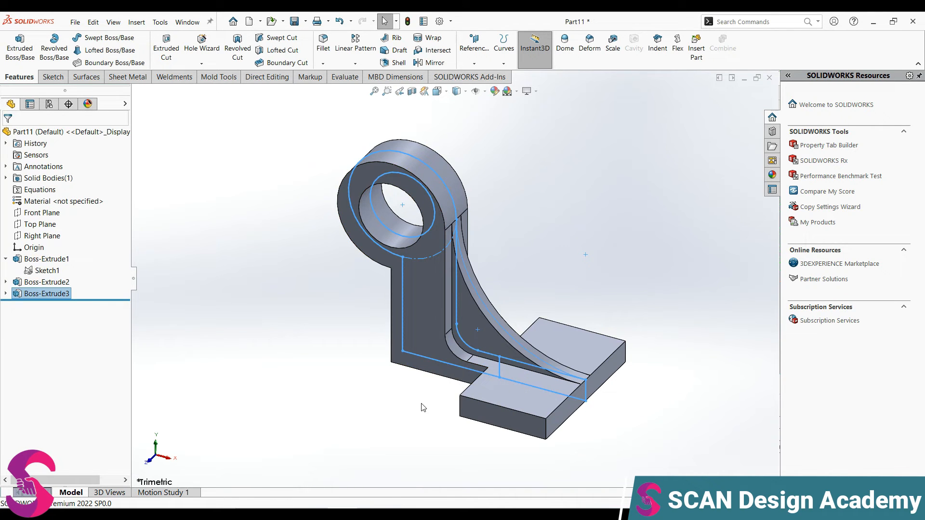
Start a sketch on the foot's upper face and draw a circle about 19 mm in diameter on the plate's rear half.
middle_drag(489, 431, 516, 401)
click(516, 401)
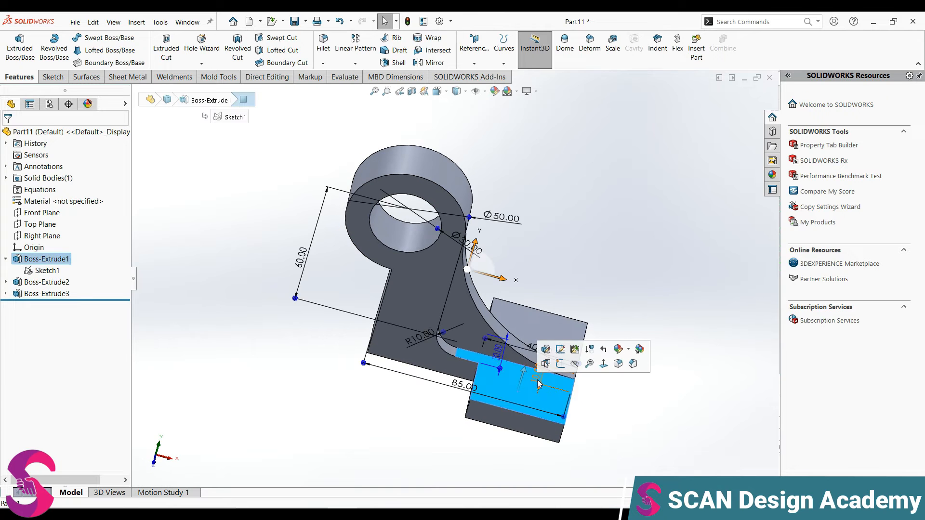
click(562, 365)
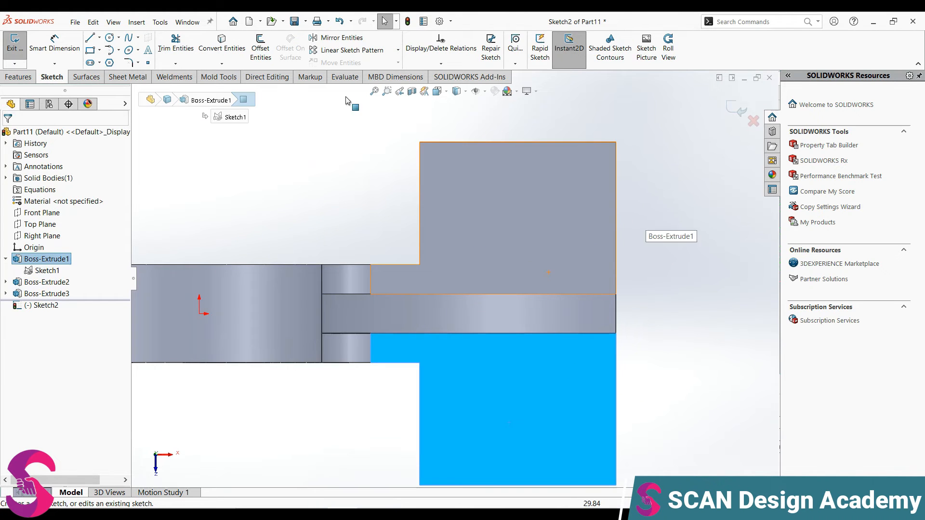
click(110, 38)
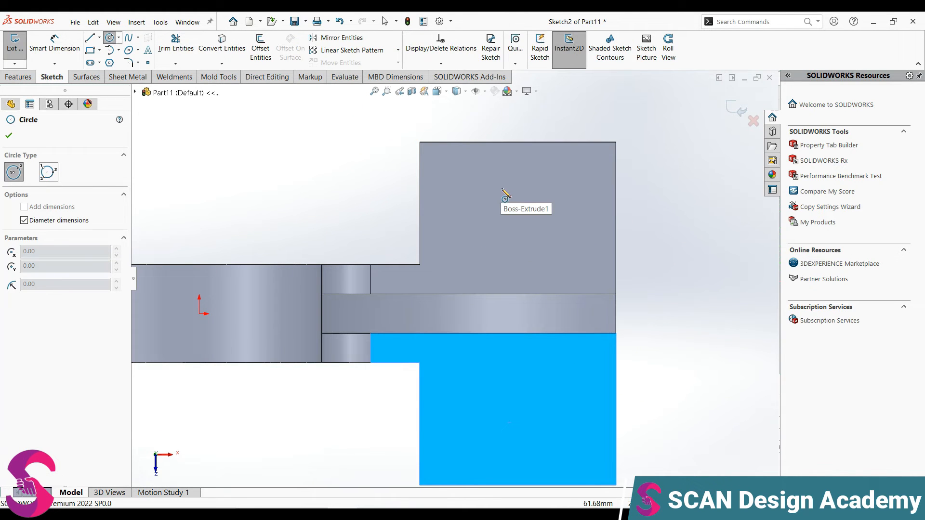
drag(512, 198, 521, 151)
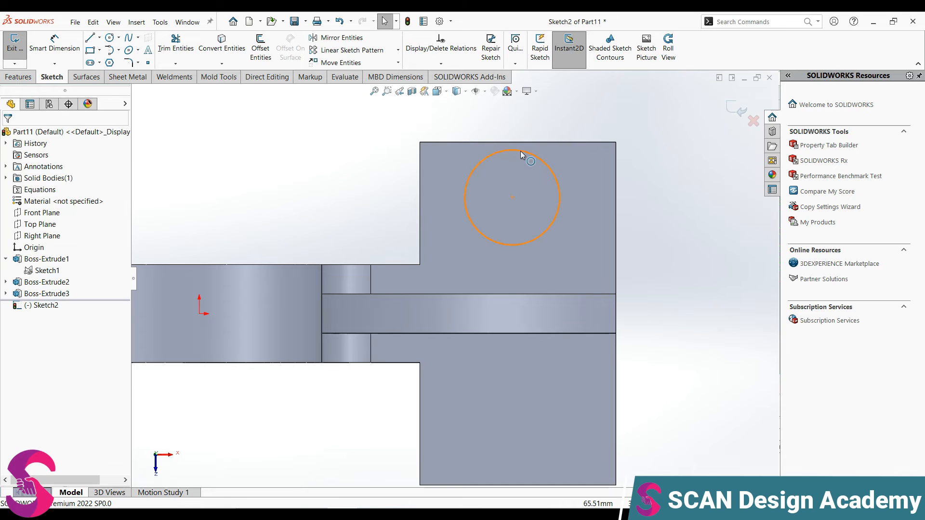
Make the circle tangent to the rear edge, the outer end edge and the web-side edge of the foot plate.
click(520, 152)
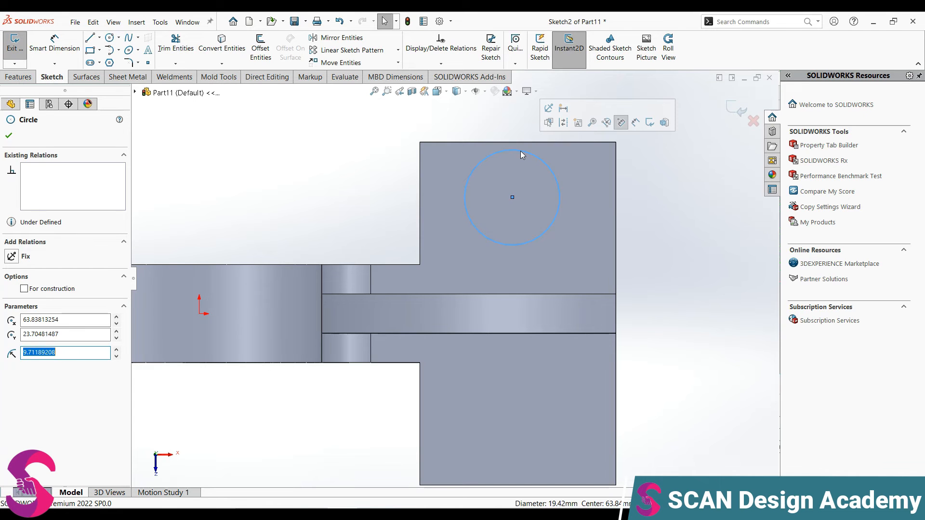
ctrl+click(529, 142)
click(556, 100)
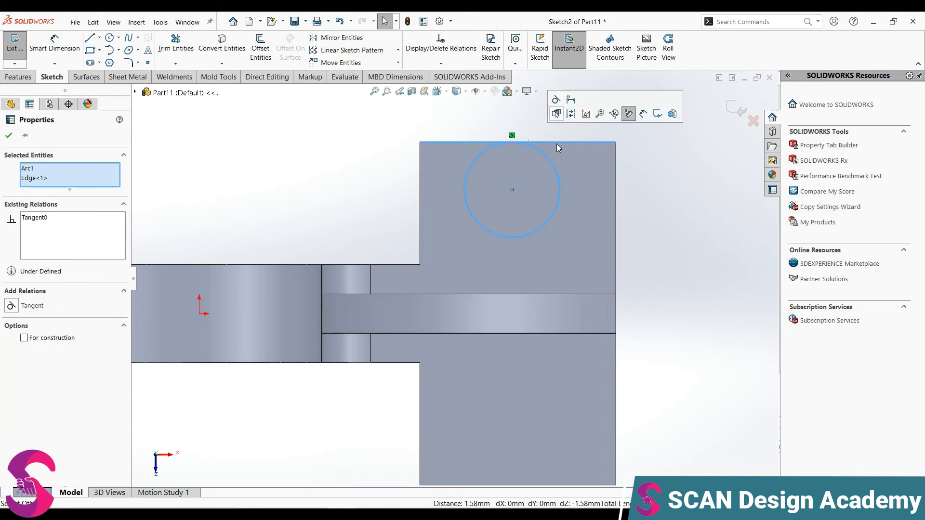
click(630, 201)
click(558, 200)
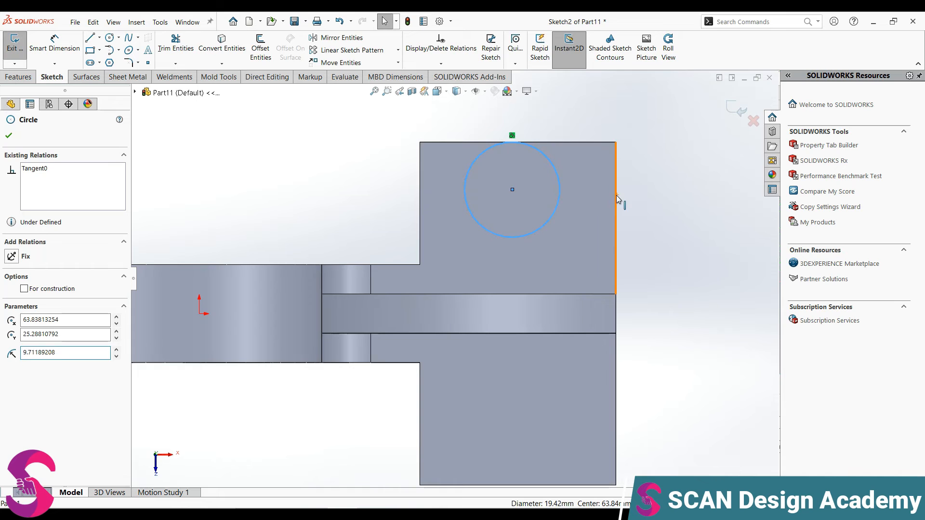
ctrl+click(616, 195)
click(645, 154)
click(422, 135)
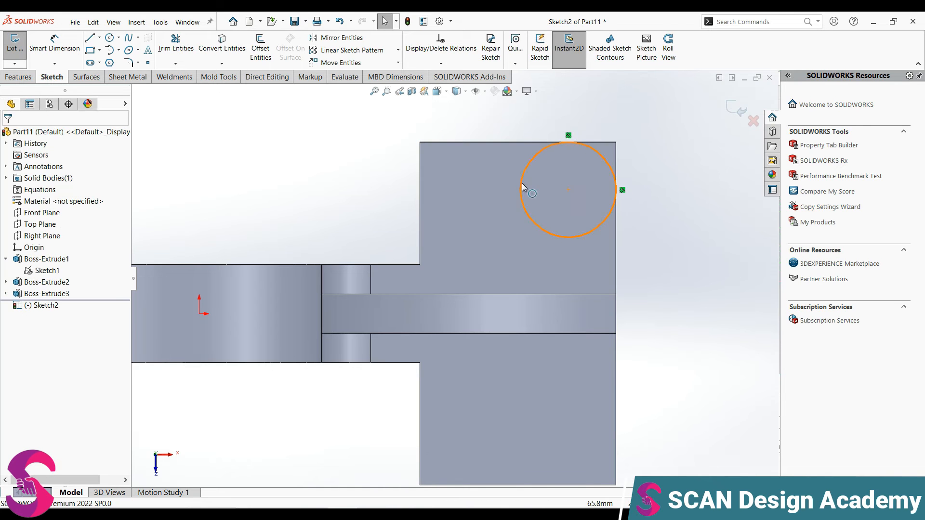
click(523, 187)
ctrl+click(420, 203)
click(520, 174)
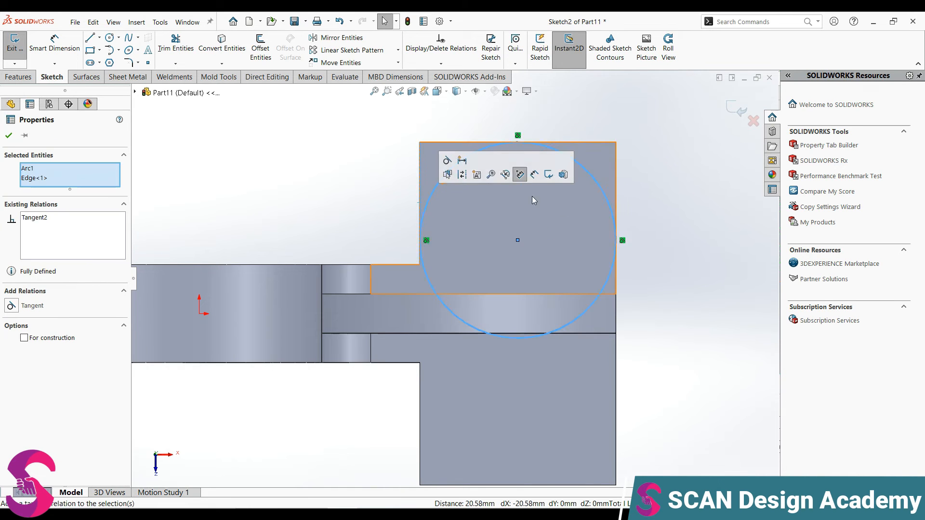
click(685, 248)
Draw a 30 mm diameter circle concentric with the tangent circle on the foot plate.
scroll(578, 222, up, 2)
scroll(578, 222, down, 2)
click(109, 37)
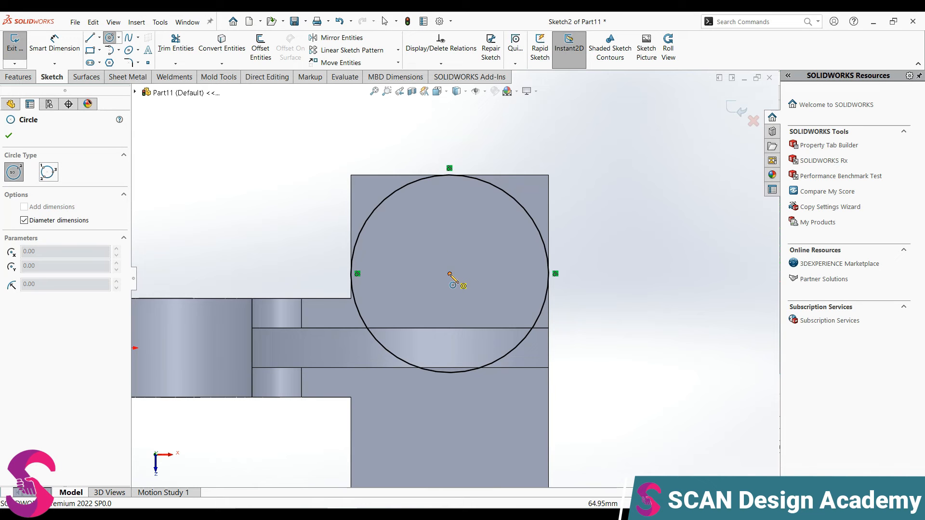
click(450, 273)
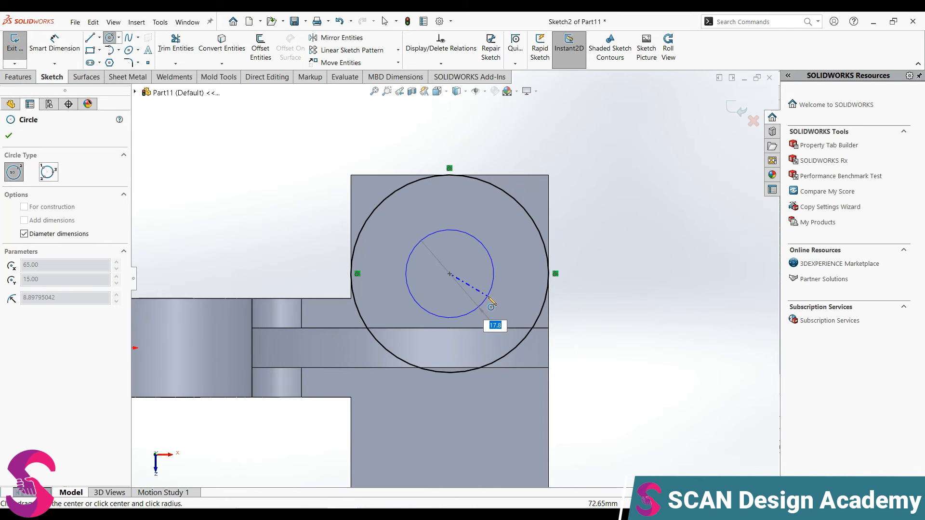
text(30)
key(Return)
key(Escape)
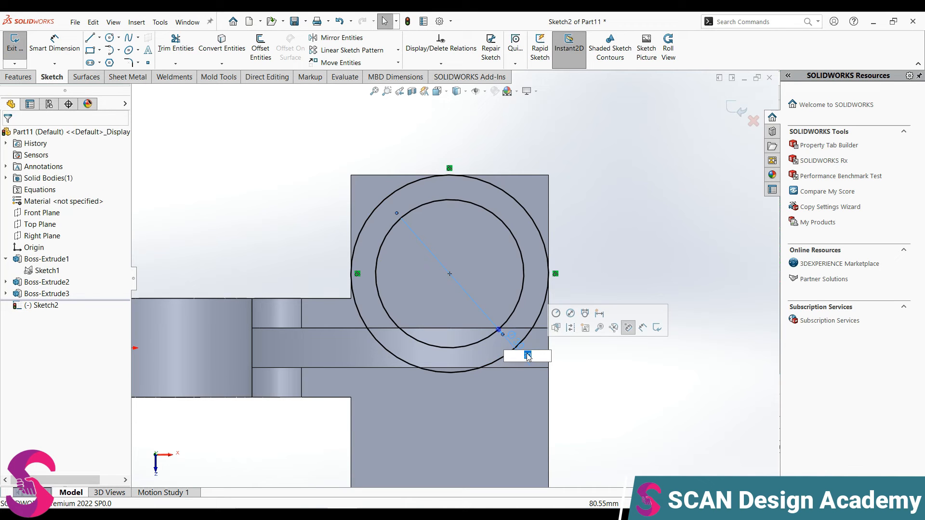
Set the inner concentric circle's diameter to 12 mm.
text(15)
key(Return)
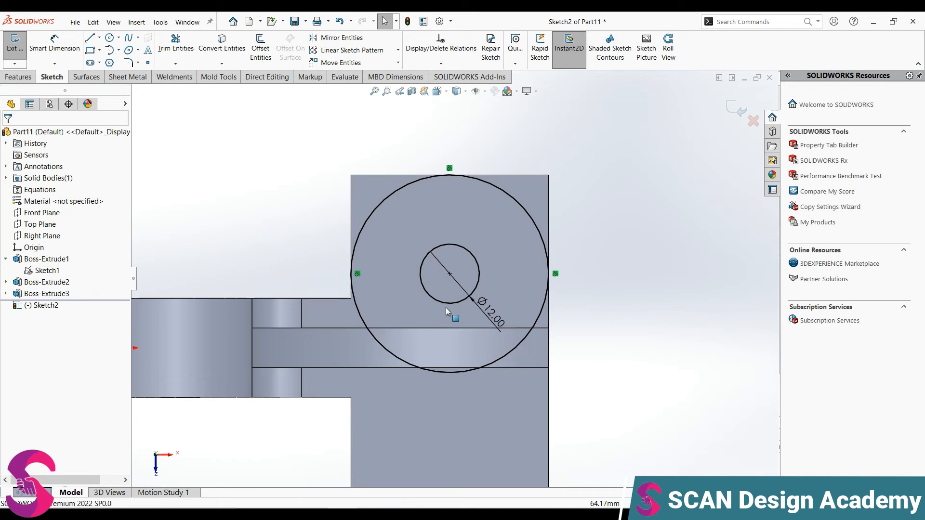
Draw connected lines along the foot plate's web-side, rear and outer end edges, joining the large circle's two side tangent points.
scroll(446, 308, up, 2)
click(87, 39)
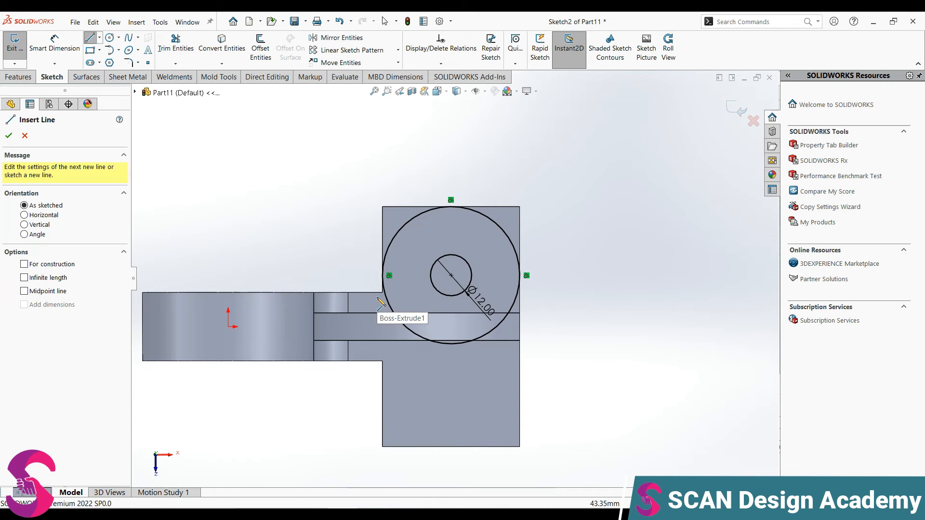
click(383, 276)
click(383, 206)
click(520, 207)
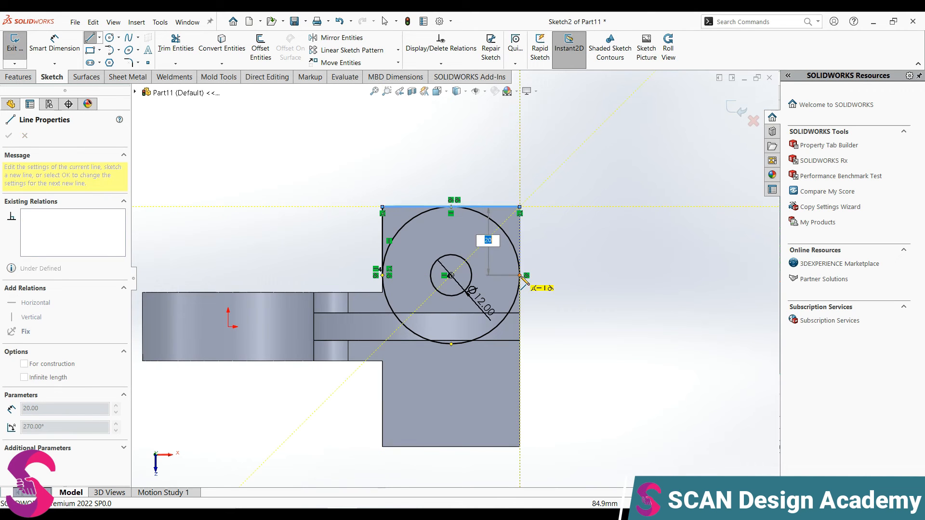
click(520, 276)
key(Escape)
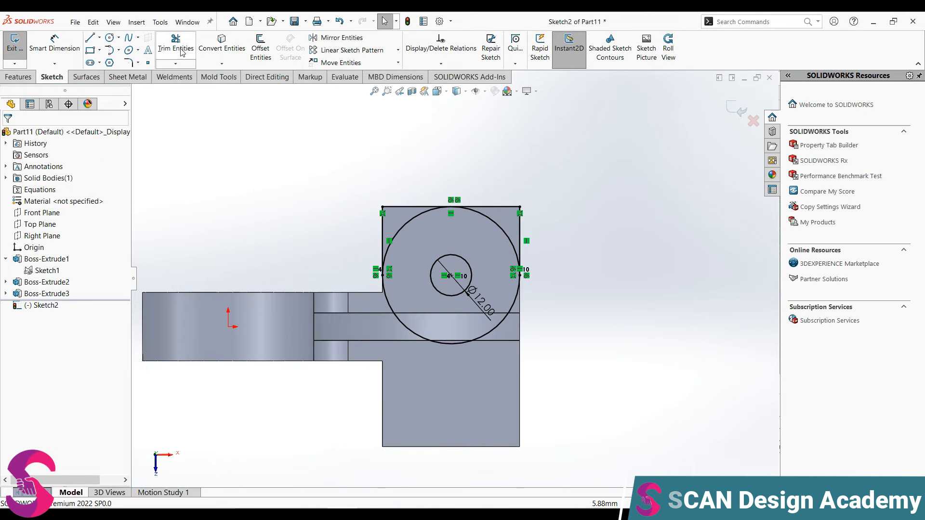
Trim away the front half of the large circle, keeping the arc toward the foot plate's rear edge.
click(175, 44)
drag(429, 331, 439, 318)
key(Escape)
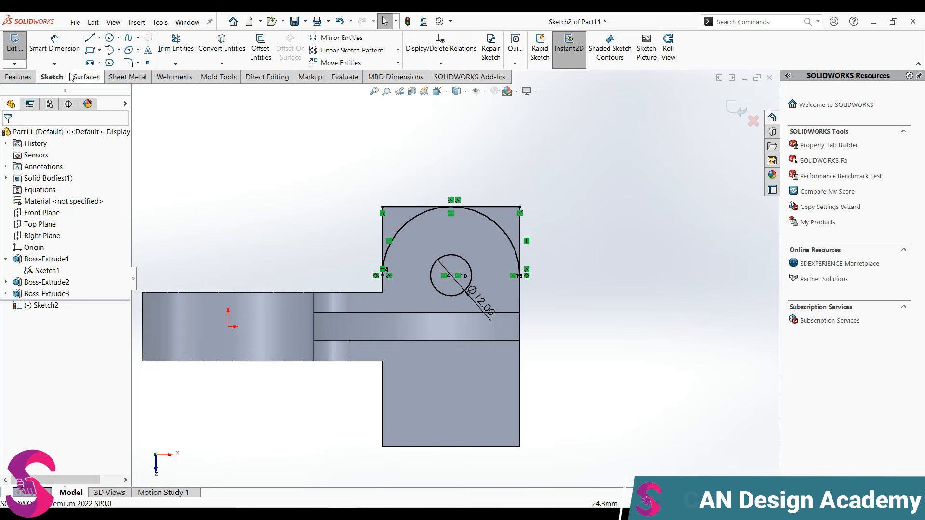
Draw a horizontal line about 7 mm long from the origin and convert it to construction geometry.
click(90, 37)
click(228, 327)
click(252, 327)
key(Escape)
click(243, 327)
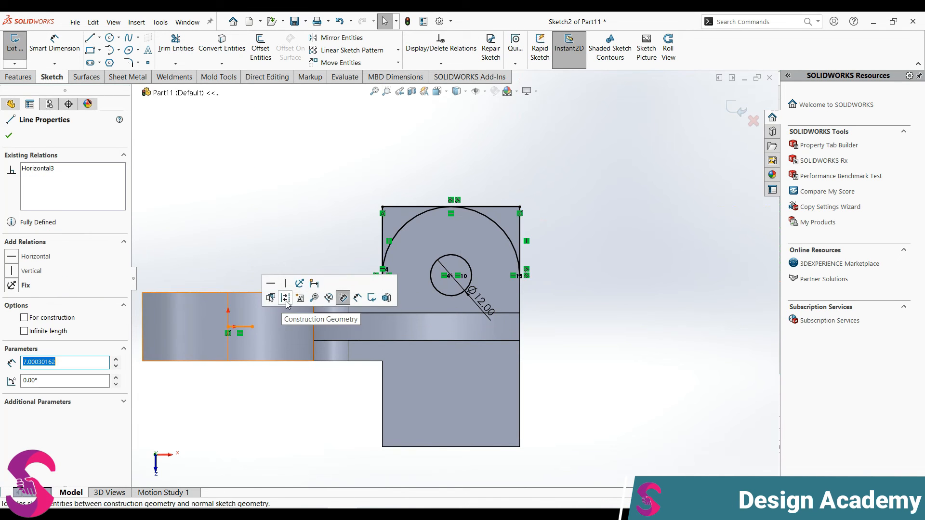
click(343, 297)
click(249, 236)
Mirror the arc, edge lines and 12 mm circle about the horizontal construction line onto the plate's front half.
scroll(261, 254, up, 2)
drag(231, 142, 619, 373)
click(340, 37)
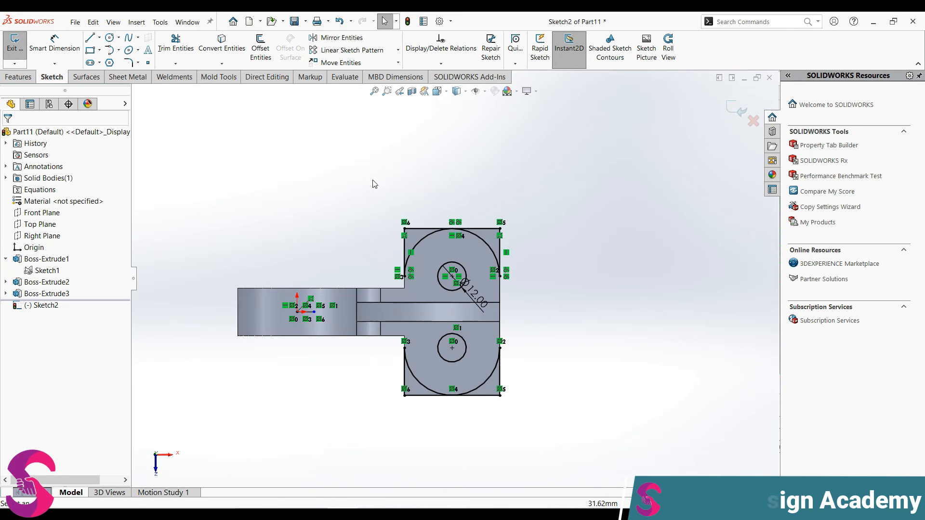
Extrude-cut the foot plate's four corner regions and both 12 mm circles using the Through All end condition.
click(27, 81)
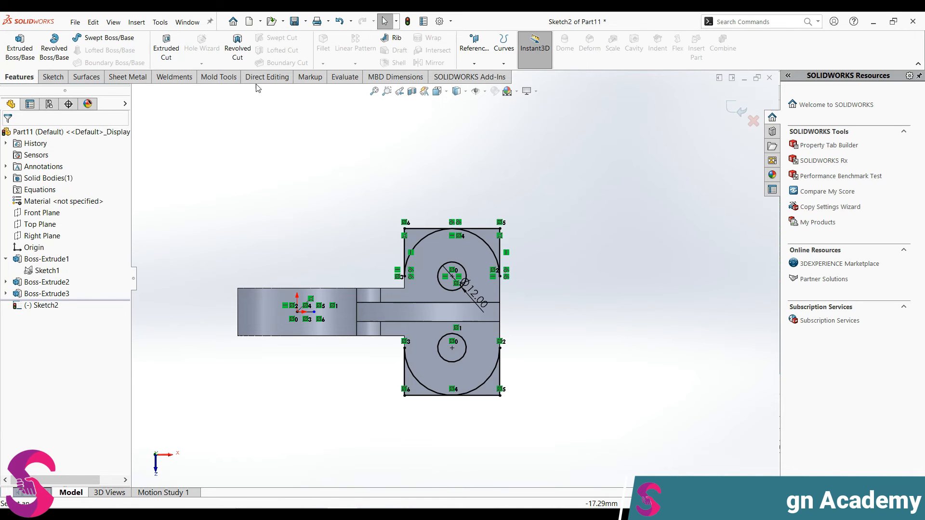
click(166, 50)
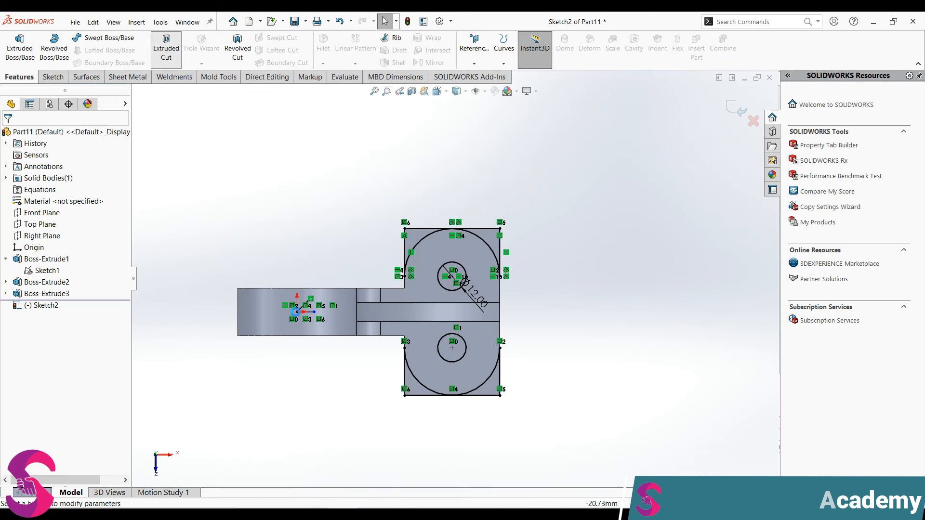
scroll(551, 417, down, 3)
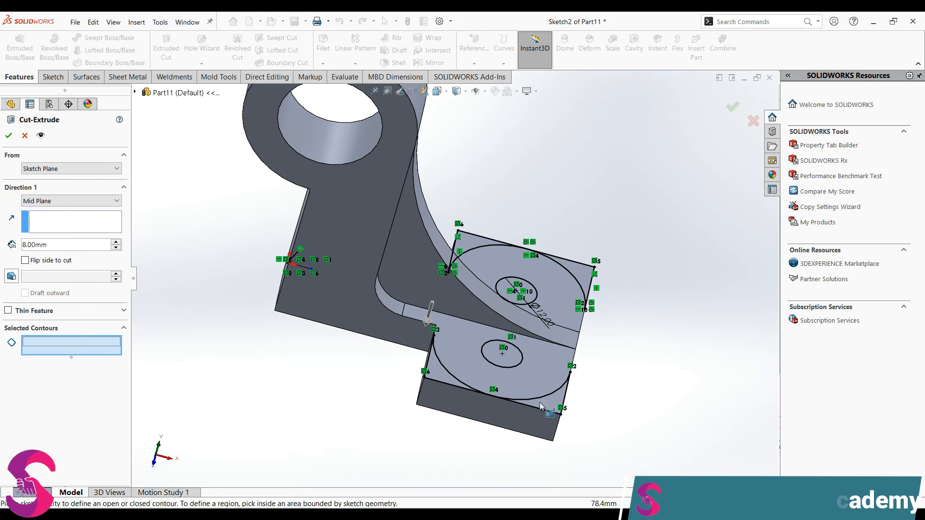
click(511, 400)
click(443, 375)
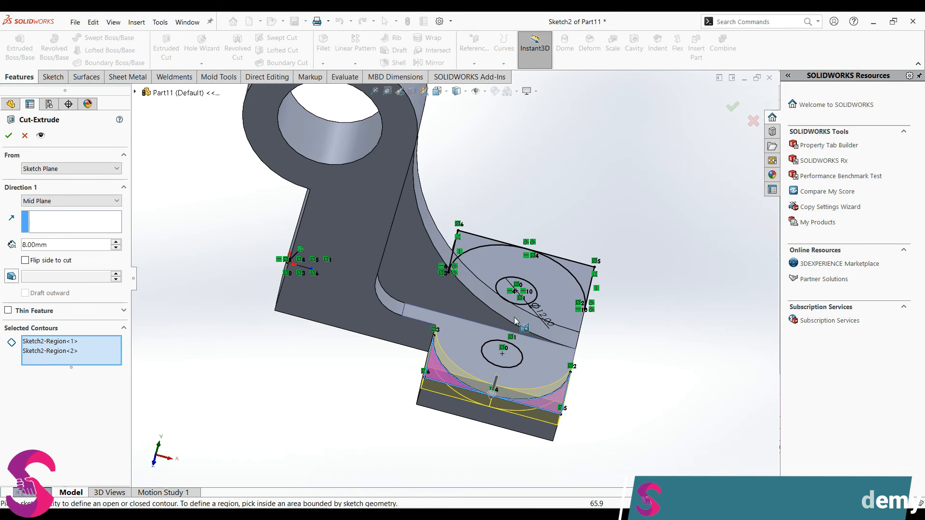
click(504, 357)
click(520, 292)
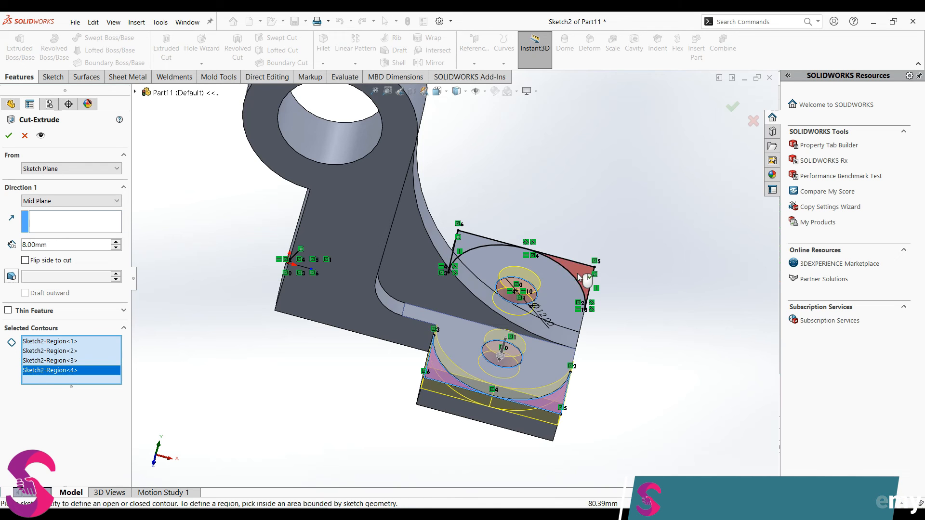
click(550, 270)
click(467, 239)
click(62, 201)
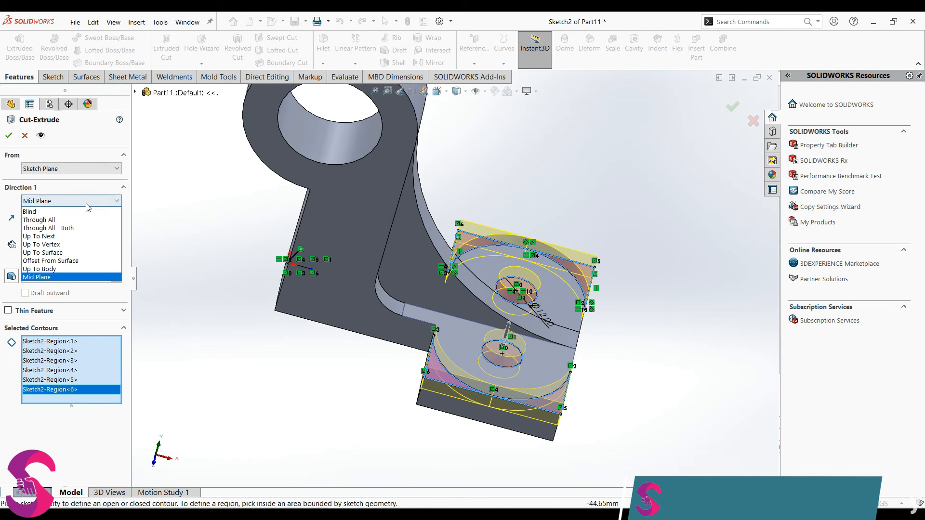
click(58, 220)
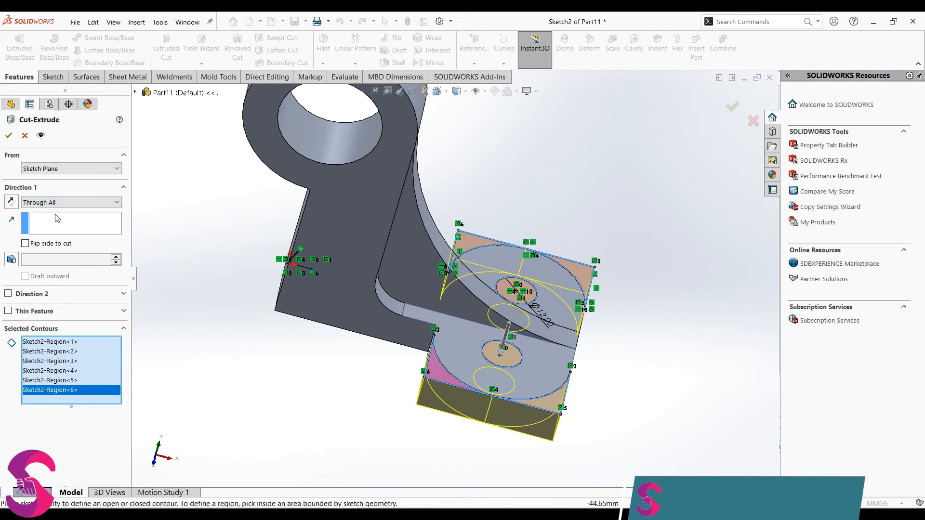
click(9, 136)
Fillet the two inner vertical corner edges where the narrow web base meets the wide foot with a 5 mm radius.
middle_drag(268, 351, 360, 333)
click(324, 44)
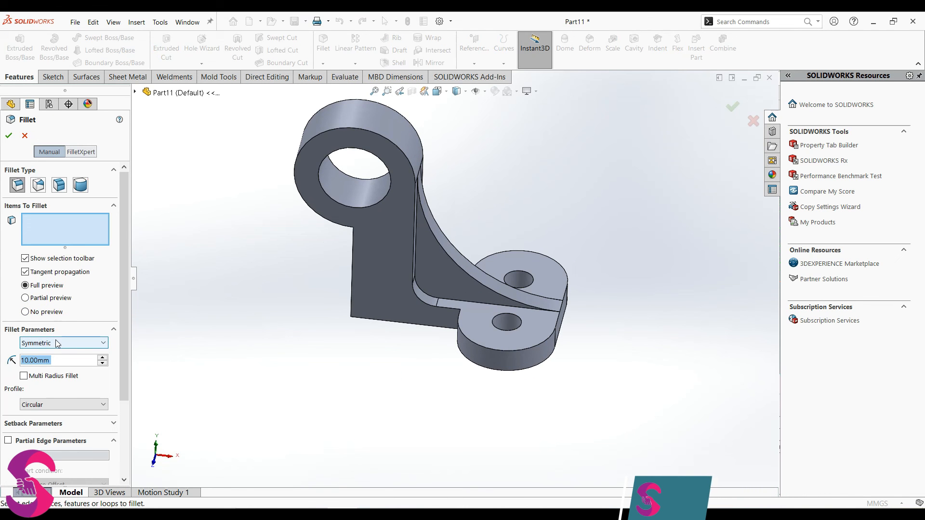
text(5)
key(Return)
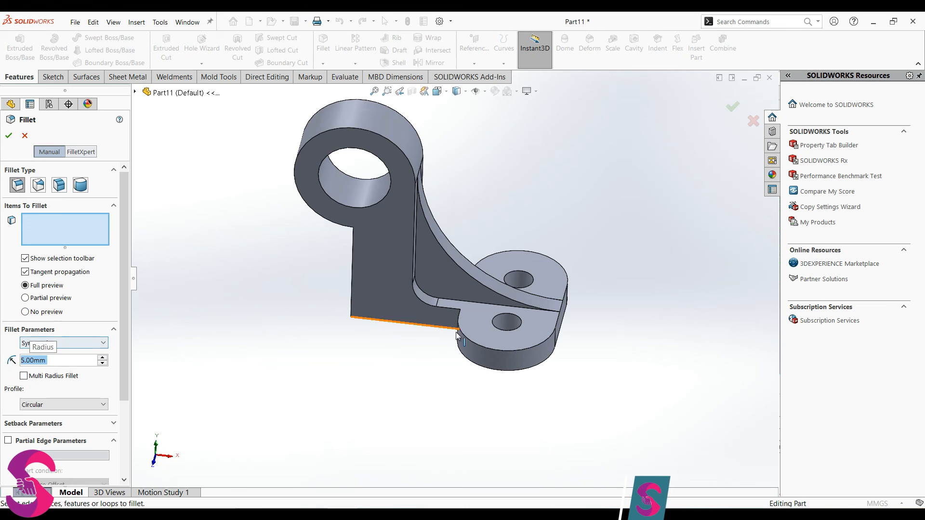
scroll(457, 336, down, 3)
middle_drag(495, 322, 417, 228)
click(417, 293)
scroll(417, 293, up, 3)
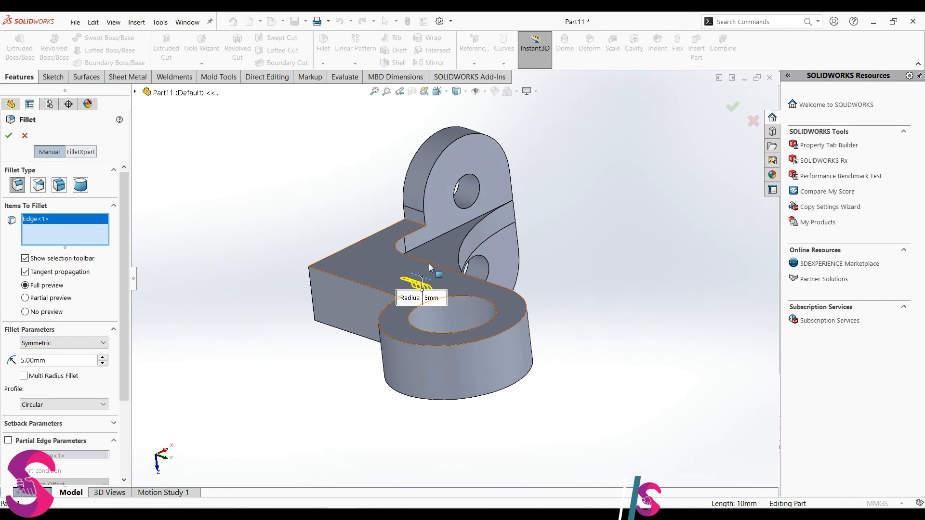
click(417, 226)
click(9, 136)
Examine the finished bracket from several sides and set the model to the isometric view.
middle_drag(256, 303, 406, 268)
key(space)
click(312, 322)
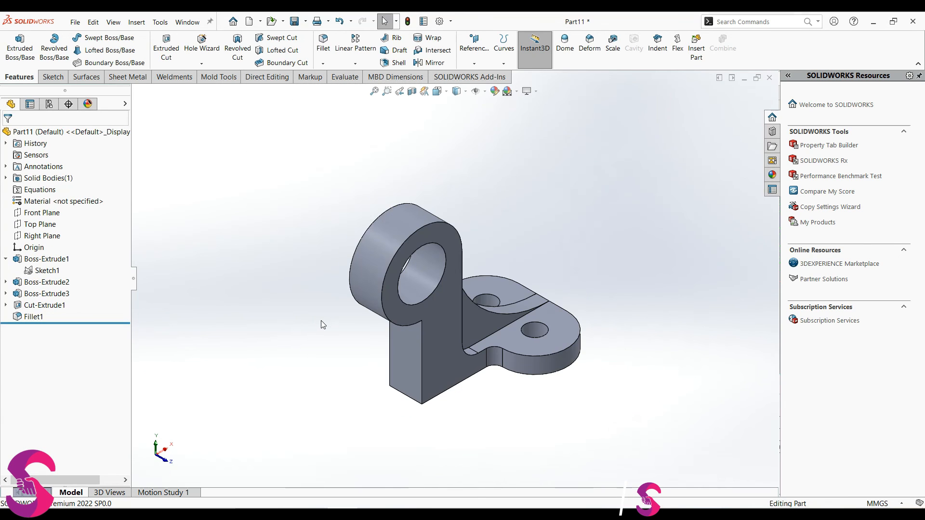
middle_drag(514, 366, 440, 428)
key(space)
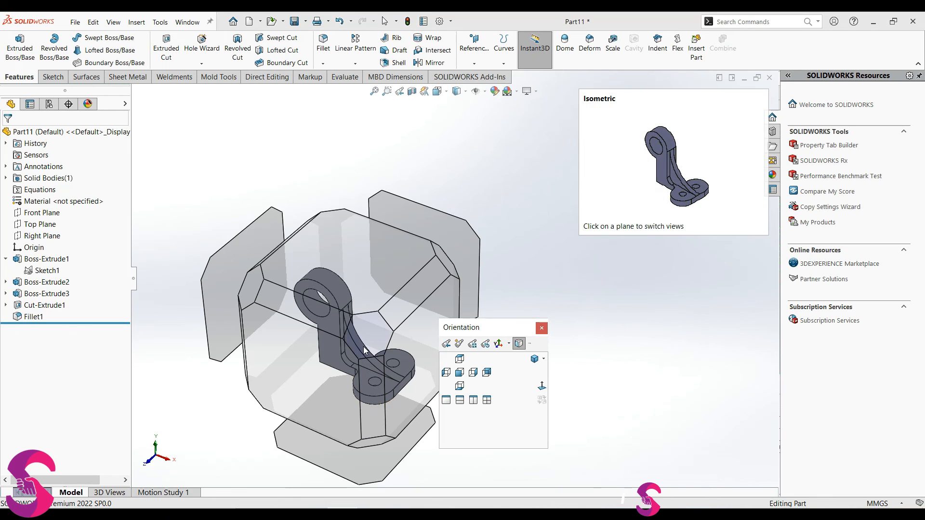
click(366, 366)
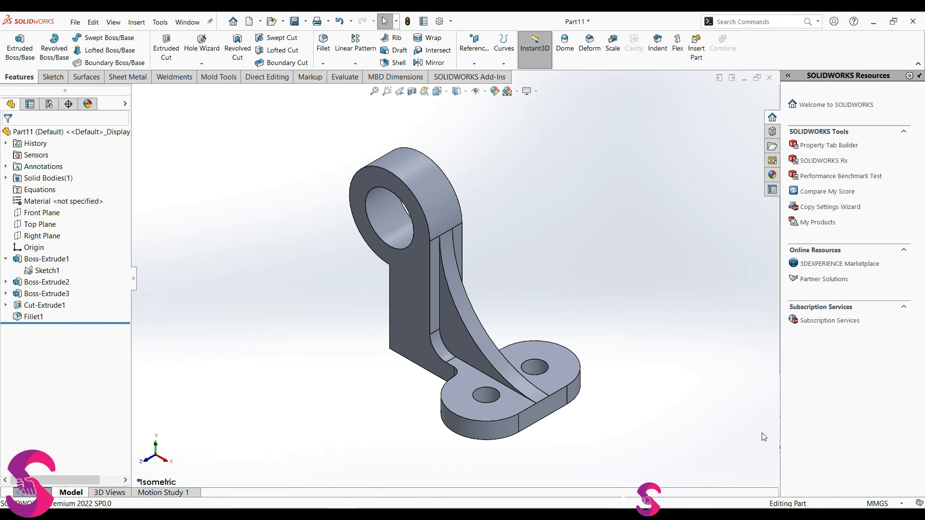